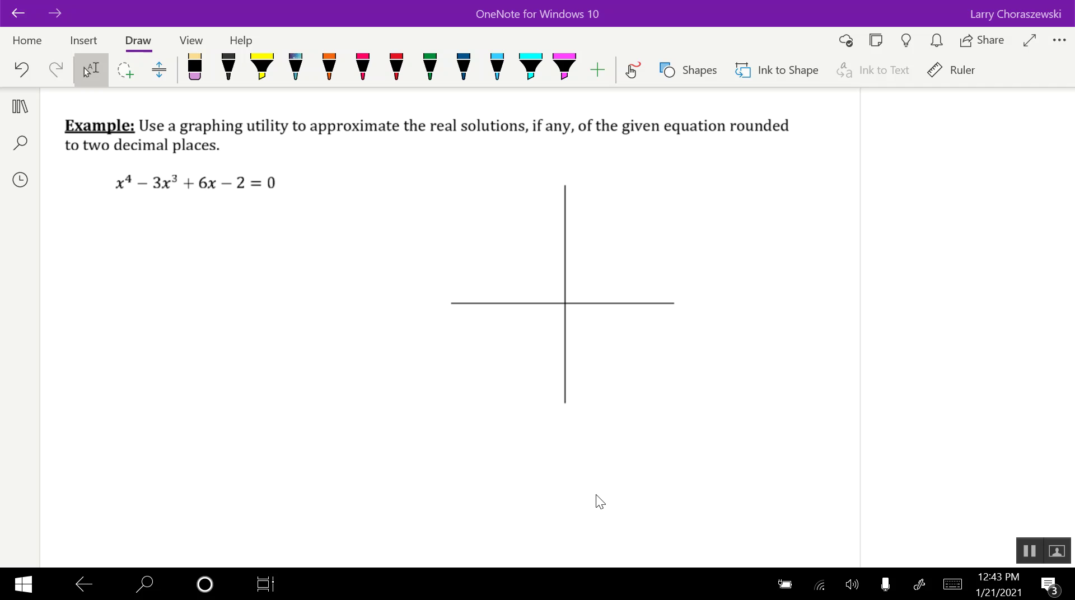
Highlight the equation's right-side 0 in yellow and point an orange arrow at it
{"action": "left_click", "coordinate": [261, 67]}
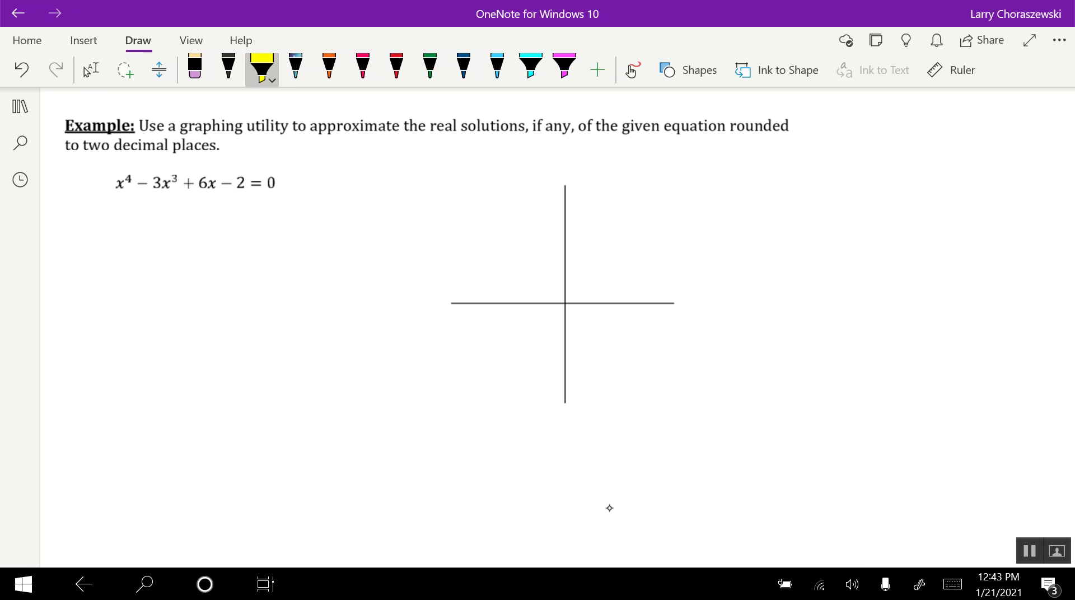
{"action": "left_click_drag", "start_coordinate": [270, 172], "coordinate": [270, 192]}
{"action": "left_click", "coordinate": [329, 67]}
{"action": "left_click_drag", "start_coordinate": [293, 160], "coordinate": [286, 169]}
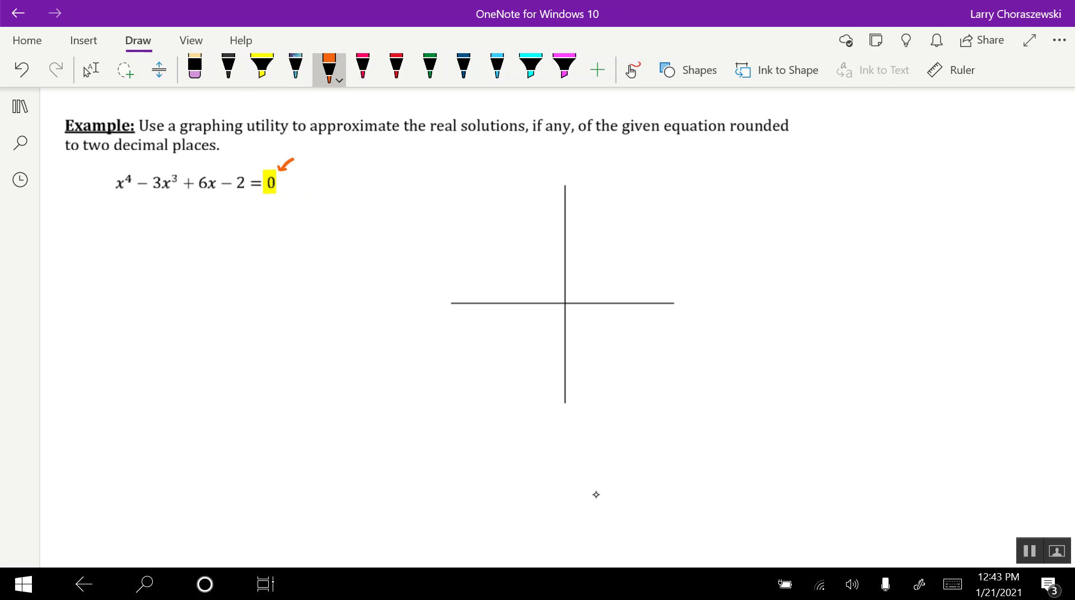
Handwrite "Zero" in orange below the equation
{"action": "left_click_drag", "start_coordinate": [128, 218], "coordinate": [139, 223]}
{"action": "left_click_drag", "start_coordinate": [150, 222], "coordinate": [166, 235]}
{"action": "left_click_drag", "start_coordinate": [174, 228], "coordinate": [176, 235]}
{"action": "left_click_drag", "start_coordinate": [181, 235], "coordinate": [211, 223]}
{"action": "left_click_drag", "start_coordinate": [218, 216], "coordinate": [216, 222]}
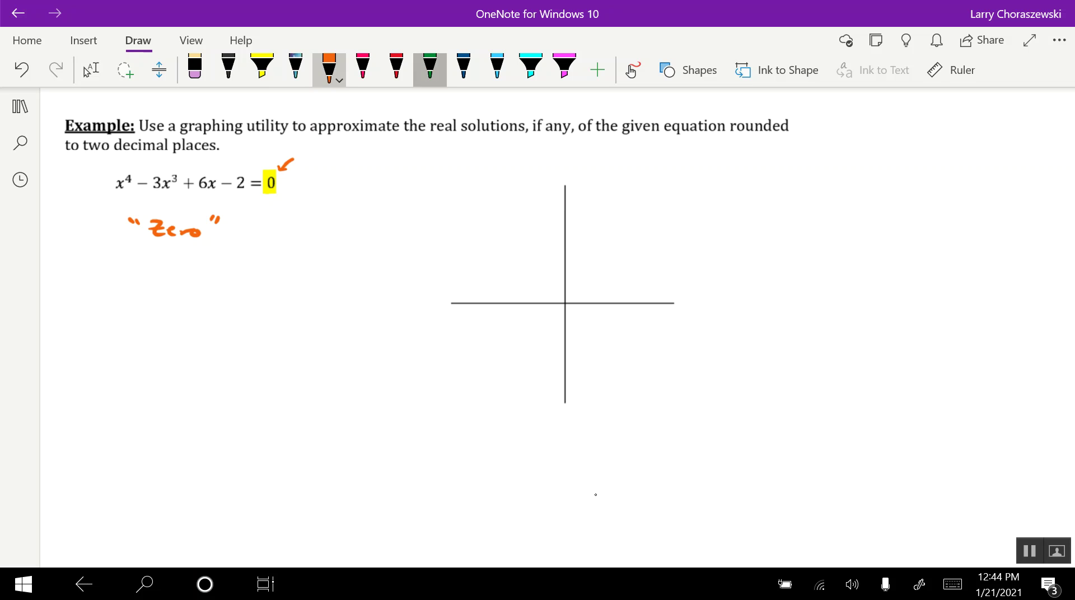
Brace the equation's left side in green and label it Y1
{"action": "left_click", "coordinate": [430, 68]}
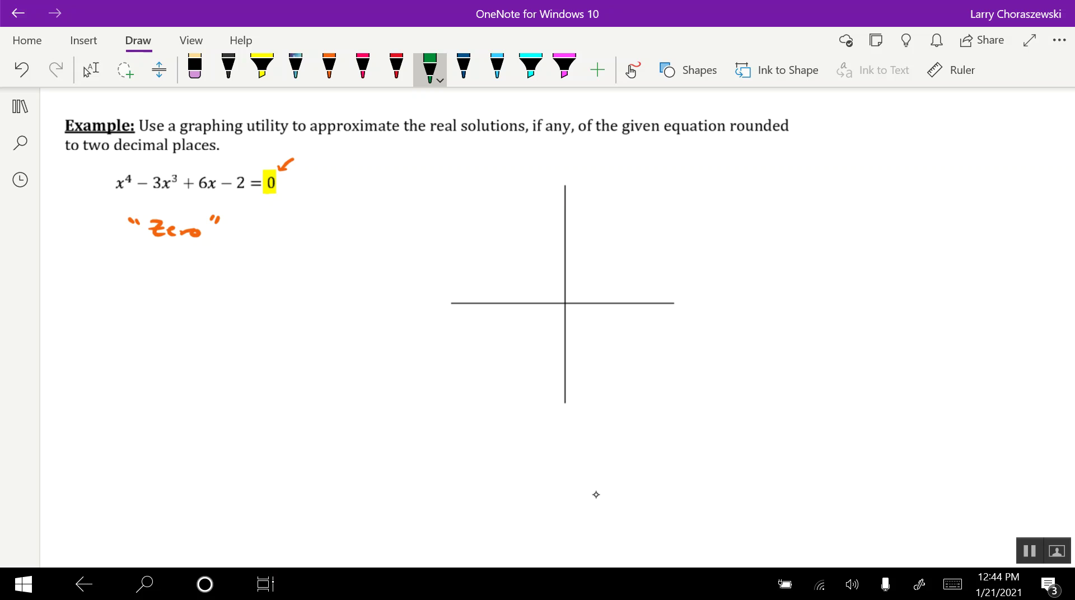
{"action": "left_click_drag", "start_coordinate": [107, 187], "coordinate": [255, 192]}
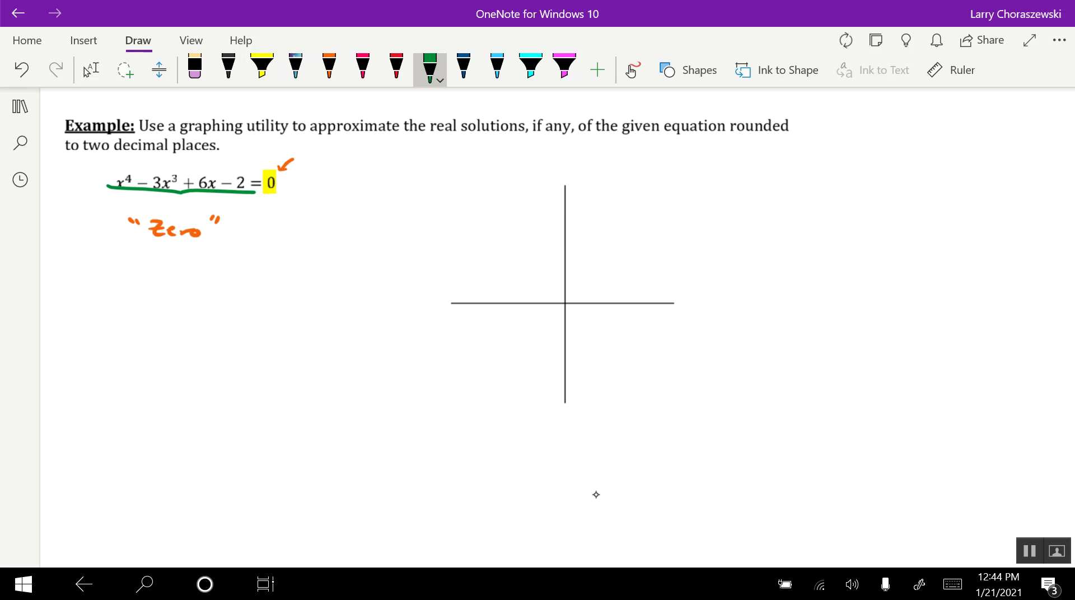
{"action": "left_click_drag", "start_coordinate": [159, 196], "coordinate": [178, 210]}
Write Y1 = x^4 - 3x^3 + 6x - 2 in green below the Zero note
{"action": "mouse_move", "coordinate": [135, 288]}
{"action": "left_mouse_down"}
{"action": "mouse_move", "coordinate": [152, 287]}
{"action": "mouse_move", "coordinate": [147, 305]}
{"action": "mouse_move", "coordinate": [157, 309]}
{"action": "mouse_move", "coordinate": [179, 295]}
{"action": "left_mouse_up"}
{"action": "left_click_drag", "start_coordinate": [168, 301], "coordinate": [180, 300]}
{"action": "left_click_drag", "start_coordinate": [192, 301], "coordinate": [215, 282]}
{"action": "left_click_drag", "start_coordinate": [211, 276], "coordinate": [224, 296]}
{"action": "left_click_drag", "start_coordinate": [228, 292], "coordinate": [231, 306]}
{"action": "mouse_move", "coordinate": [245, 303]}
{"action": "left_mouse_down"}
{"action": "mouse_move", "coordinate": [255, 296]}
{"action": "mouse_move", "coordinate": [257, 306]}
{"action": "mouse_move", "coordinate": [258, 290]}
{"action": "mouse_move", "coordinate": [277, 299]}
{"action": "left_mouse_up"}
{"action": "left_click_drag", "start_coordinate": [290, 293], "coordinate": [295, 306]}
{"action": "left_click_drag", "start_coordinate": [312, 301], "coordinate": [342, 307]}
Add a light-blue arrow after Zero with the note "Find x-ints"
{"action": "left_click", "coordinate": [497, 67]}
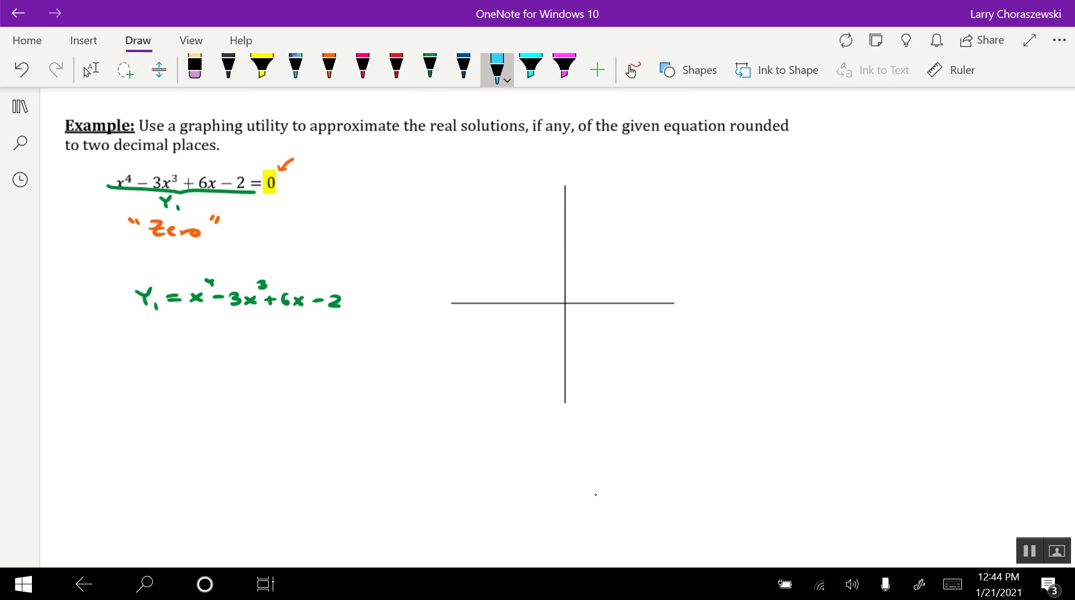
{"action": "left_click_drag", "start_coordinate": [229, 231], "coordinate": [254, 230]}
{"action": "left_click_drag", "start_coordinate": [250, 225], "coordinate": [249, 237]}
{"action": "left_click_drag", "start_coordinate": [288, 206], "coordinate": [289, 217]}
{"action": "mouse_move", "coordinate": [285, 204]}
{"action": "left_mouse_down"}
{"action": "mouse_move", "coordinate": [307, 203]}
{"action": "mouse_move", "coordinate": [302, 211]}
{"action": "left_mouse_up"}
{"action": "mouse_move", "coordinate": [307, 206]}
{"action": "left_mouse_down"}
{"action": "mouse_move", "coordinate": [308, 217]}
{"action": "mouse_move", "coordinate": [332, 217]}
{"action": "mouse_move", "coordinate": [338, 202]}
{"action": "left_mouse_up"}
{"action": "left_click_drag", "start_coordinate": [283, 229], "coordinate": [305, 233]}
{"action": "left_click_drag", "start_coordinate": [309, 229], "coordinate": [326, 236]}
{"action": "mouse_move", "coordinate": [334, 225]}
{"action": "left_mouse_down"}
{"action": "mouse_move", "coordinate": [334, 237]}
{"action": "mouse_move", "coordinate": [344, 229]}
{"action": "left_mouse_up"}
{"action": "left_click_drag", "start_coordinate": [352, 227], "coordinate": [341, 236]}
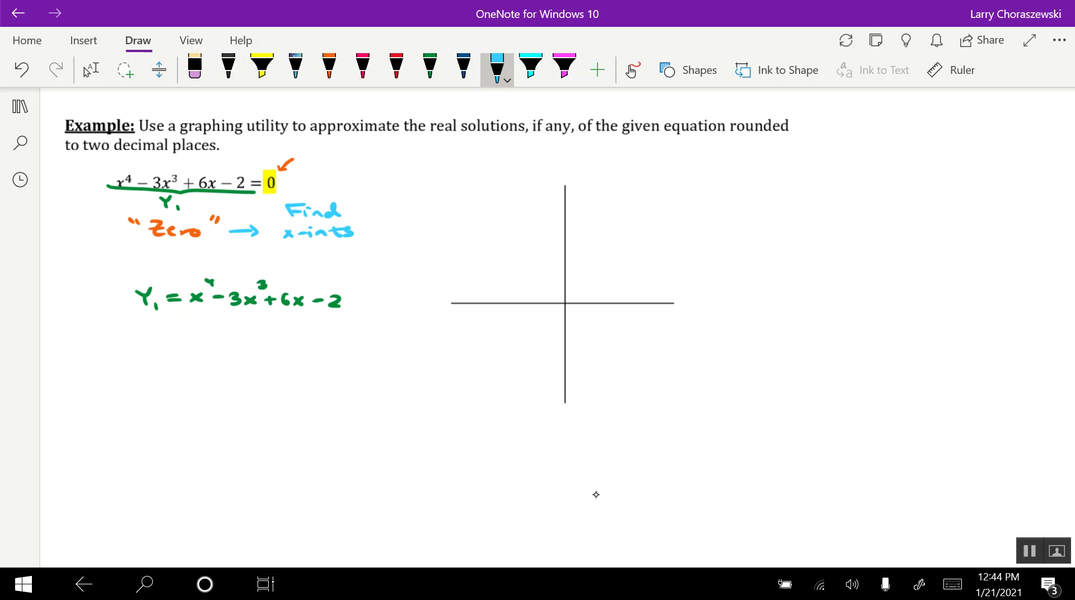
{"action": "left_click", "coordinate": [91, 69]}
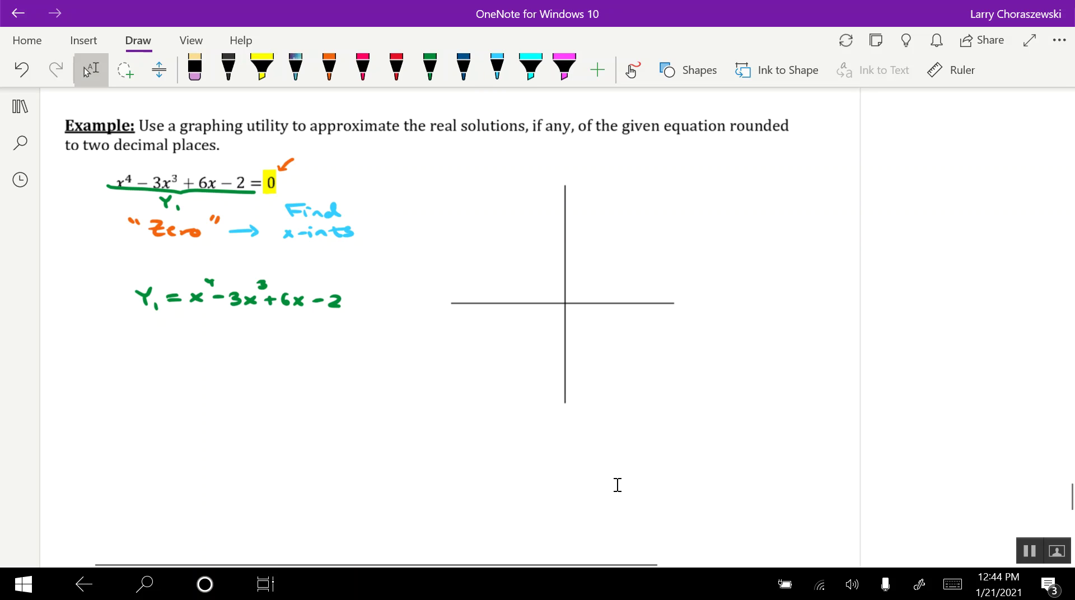
Bring Wabbitemu's TI-84 forward, turn it on, and open the Y= editor
{"action": "left_click", "coordinate": [267, 592]}
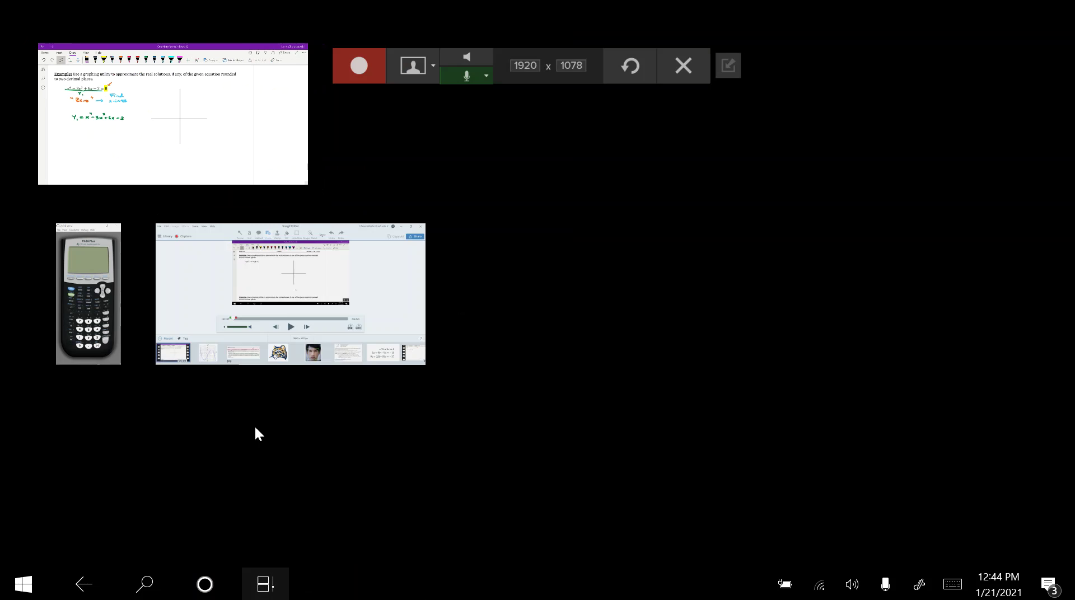
{"action": "left_click", "coordinate": [101, 263]}
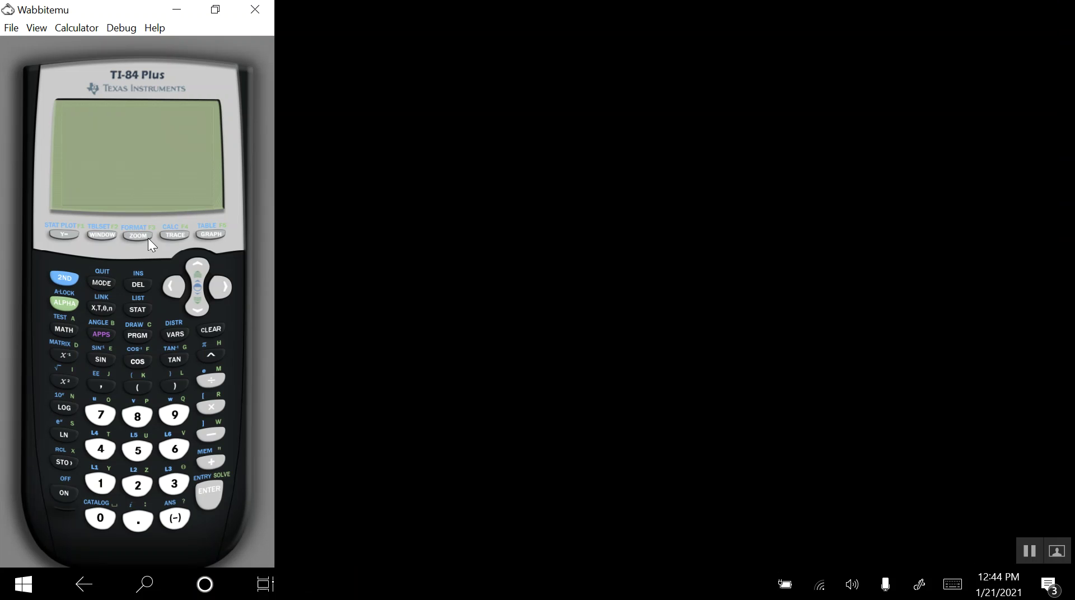
{"action": "left_click", "coordinate": [56, 492]}
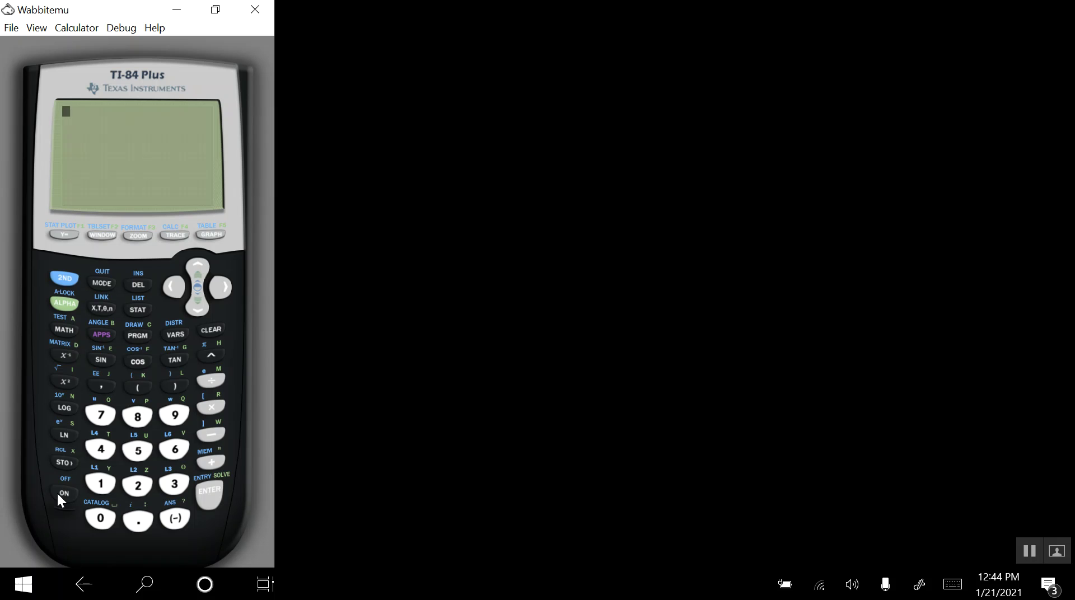
{"action": "left_click", "coordinate": [55, 236]}
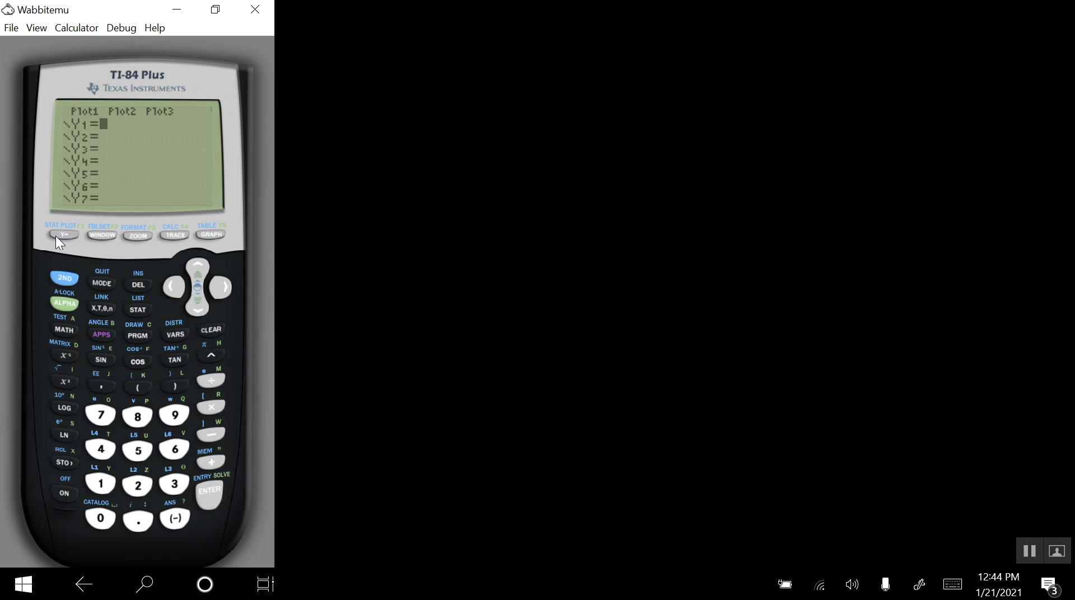
Enter Y1 = X^4-3X^3+6X-2 in the function editor
{"action": "left_click", "coordinate": [104, 306]}
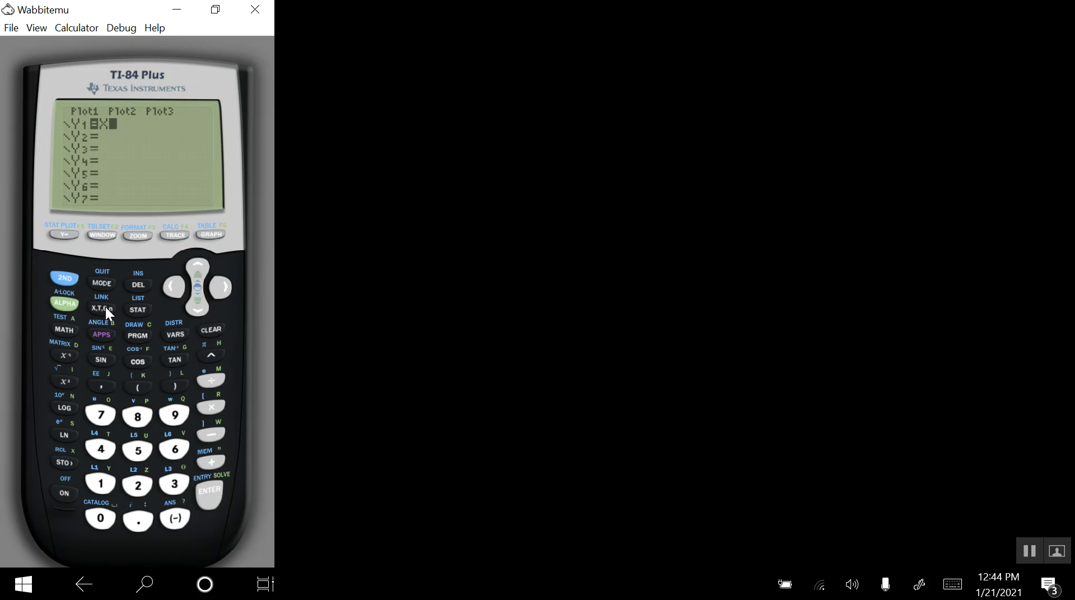
{"action": "left_click", "coordinate": [211, 354]}
{"action": "left_click", "coordinate": [101, 451]}
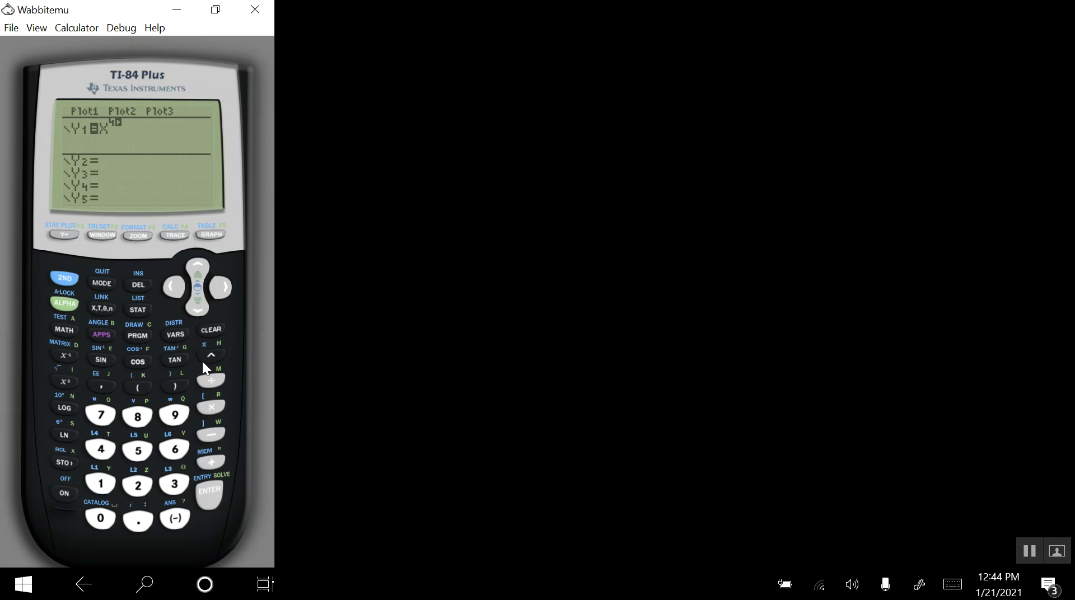
{"action": "left_click", "coordinate": [222, 289]}
{"action": "left_click", "coordinate": [211, 438]}
{"action": "left_click", "coordinate": [180, 486]}
{"action": "left_click", "coordinate": [103, 308]}
{"action": "left_click", "coordinate": [209, 355]}
{"action": "left_click", "coordinate": [170, 483]}
{"action": "left_click", "coordinate": [220, 288]}
{"action": "left_click", "coordinate": [213, 463]}
{"action": "left_click", "coordinate": [174, 448]}
{"action": "left_click", "coordinate": [102, 308]}
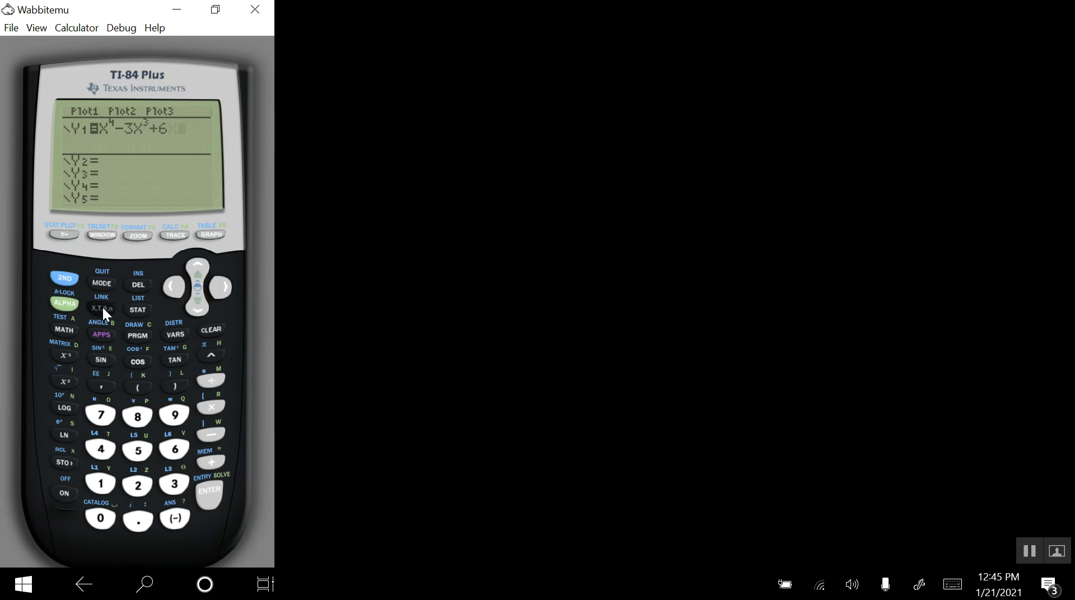
{"action": "left_click", "coordinate": [213, 435]}
{"action": "left_click", "coordinate": [138, 482]}
Graph Y1 using the 6:ZStandard zoom preset
{"action": "left_click", "coordinate": [136, 236]}
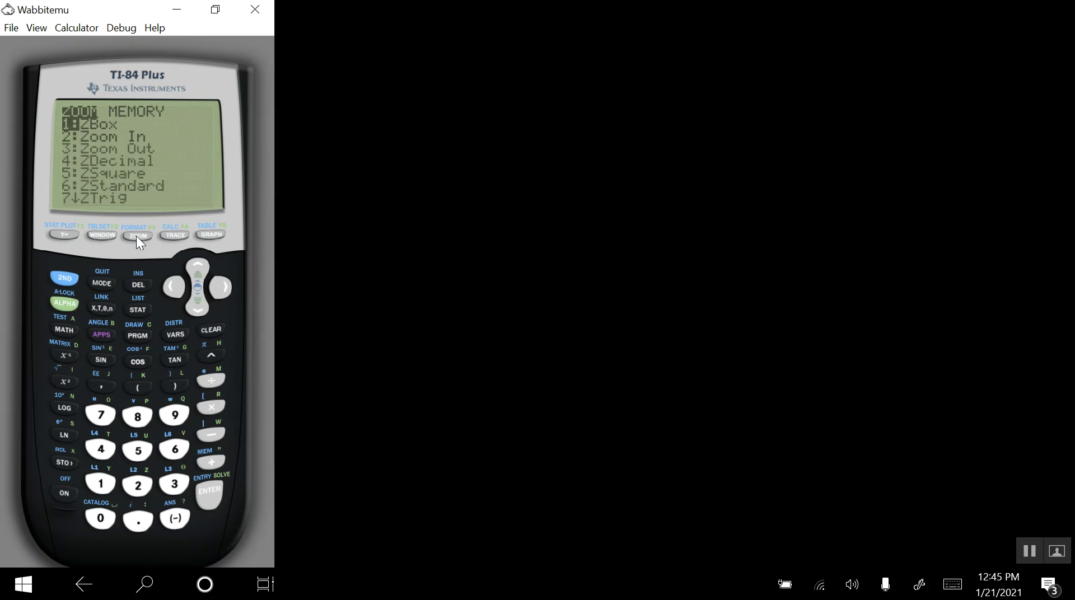
{"action": "left_click", "coordinate": [199, 308]}
{"action": "left_click", "coordinate": [199, 307]}
{"action": "left_click", "coordinate": [196, 305]}
{"action": "left_click", "coordinate": [196, 306]}
{"action": "left_click", "coordinate": [196, 304]}
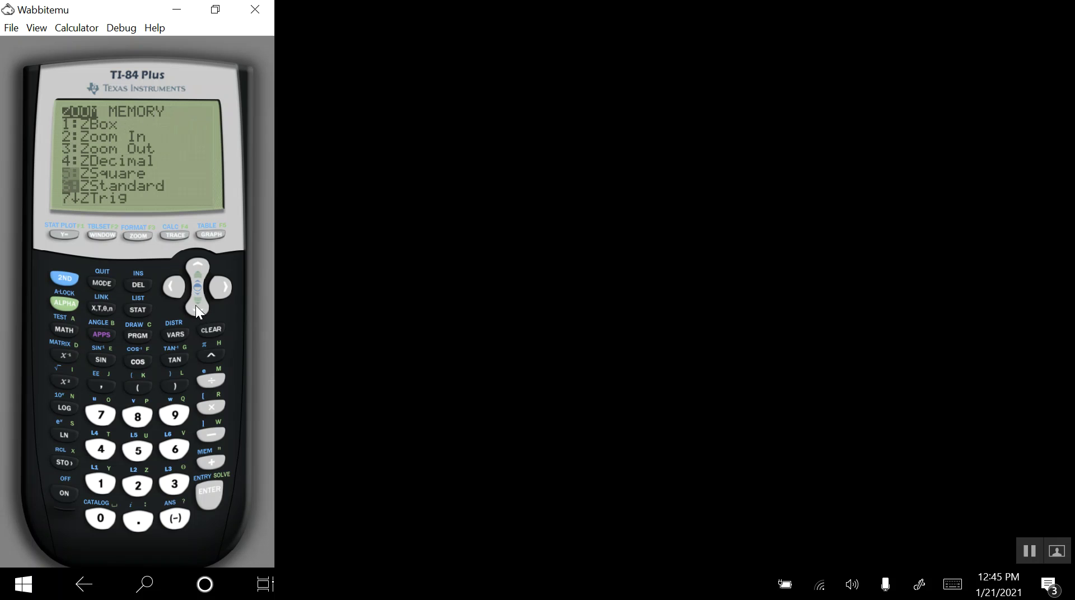
{"action": "left_click", "coordinate": [213, 496]}
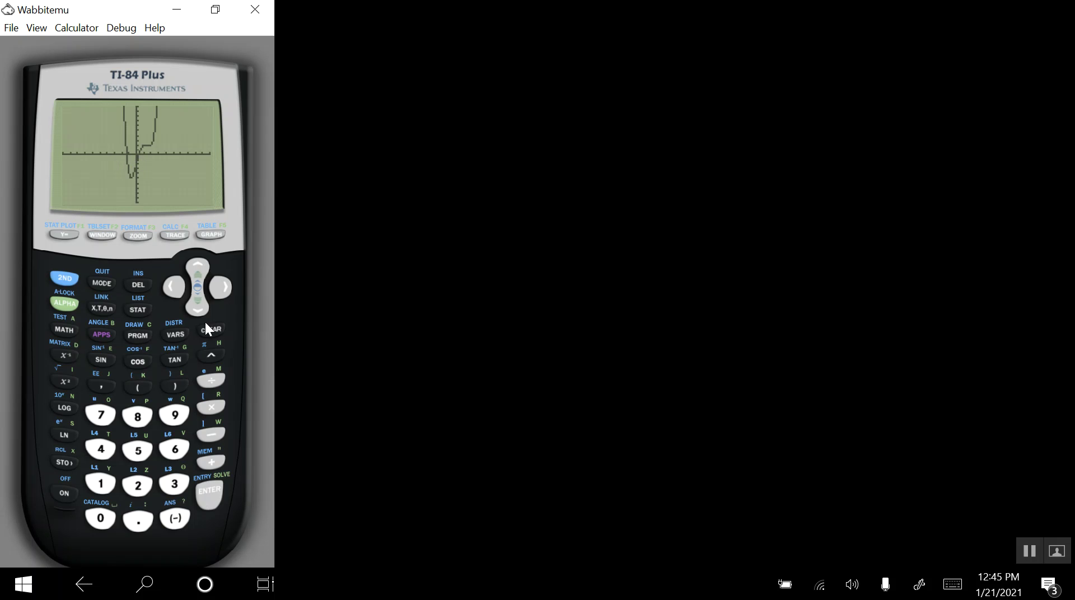
Back in OneNote, sketch the Y1 curve in green on the blank axes
{"action": "left_click", "coordinate": [263, 584]}
{"action": "left_click", "coordinate": [306, 159]}
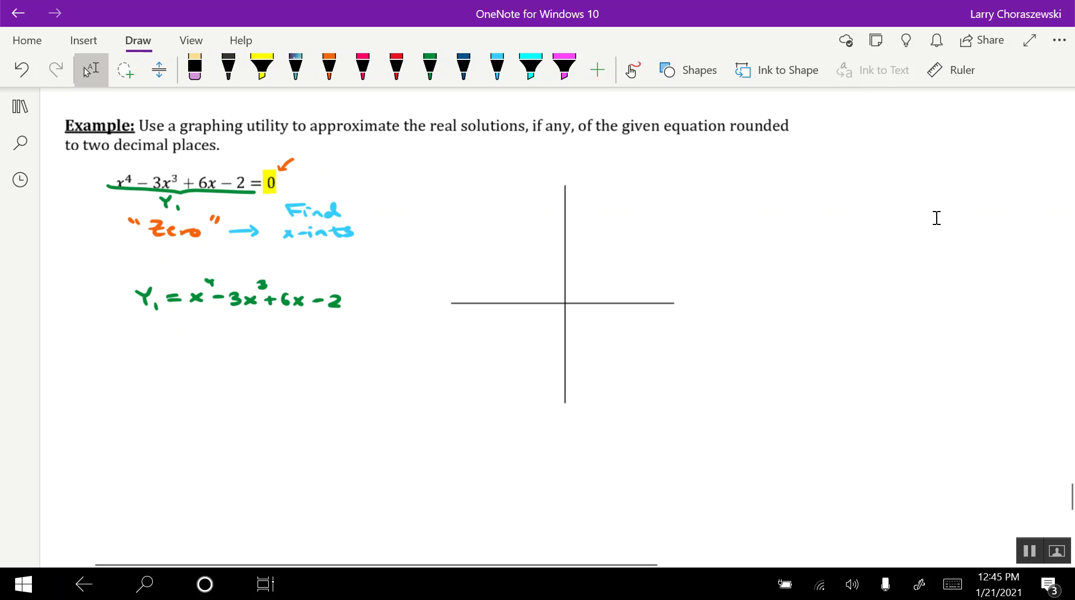
{"action": "left_click", "coordinate": [430, 67]}
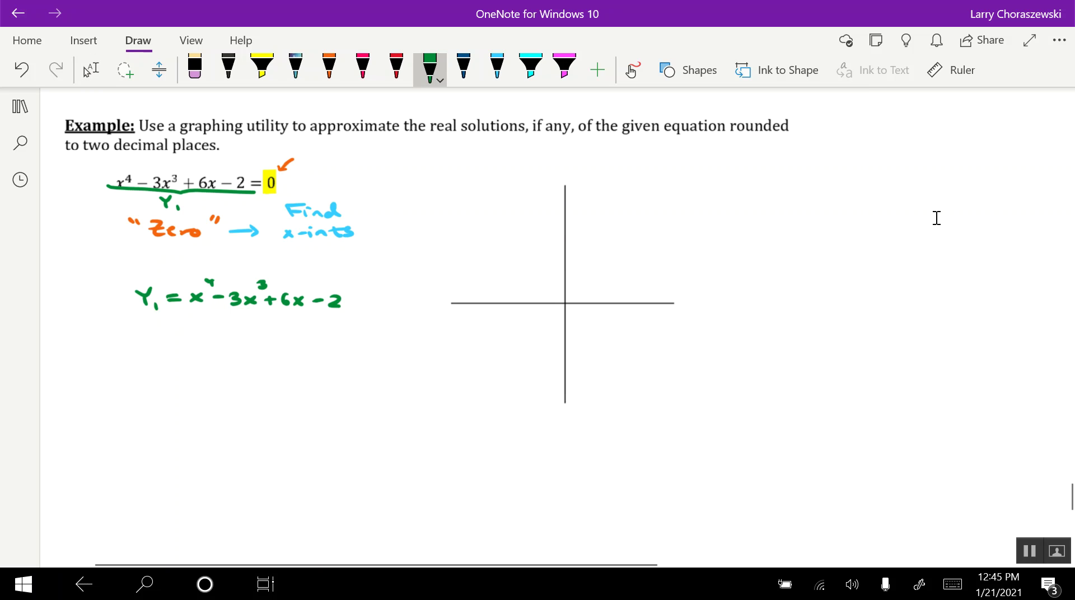
{"action": "mouse_move", "coordinate": [527, 215]}
{"action": "left_mouse_down"}
{"action": "mouse_move", "coordinate": [530, 355]}
{"action": "mouse_move", "coordinate": [559, 345]}
{"action": "mouse_move", "coordinate": [618, 231]}
{"action": "mouse_move", "coordinate": [623, 190]}
{"action": "mouse_move", "coordinate": [648, 162]}
{"action": "mouse_move", "coordinate": [643, 180]}
{"action": "mouse_move", "coordinate": [653, 186]}
{"action": "left_mouse_up"}
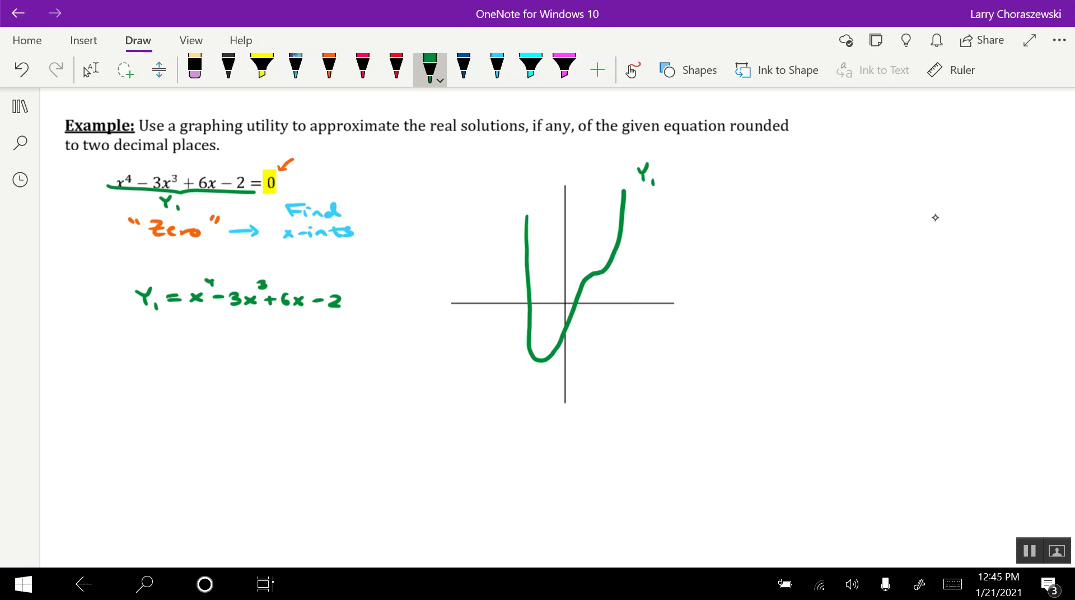
Dot both x-intercepts in light blue and highlight the left one in yellow
{"action": "left_click", "coordinate": [497, 67]}
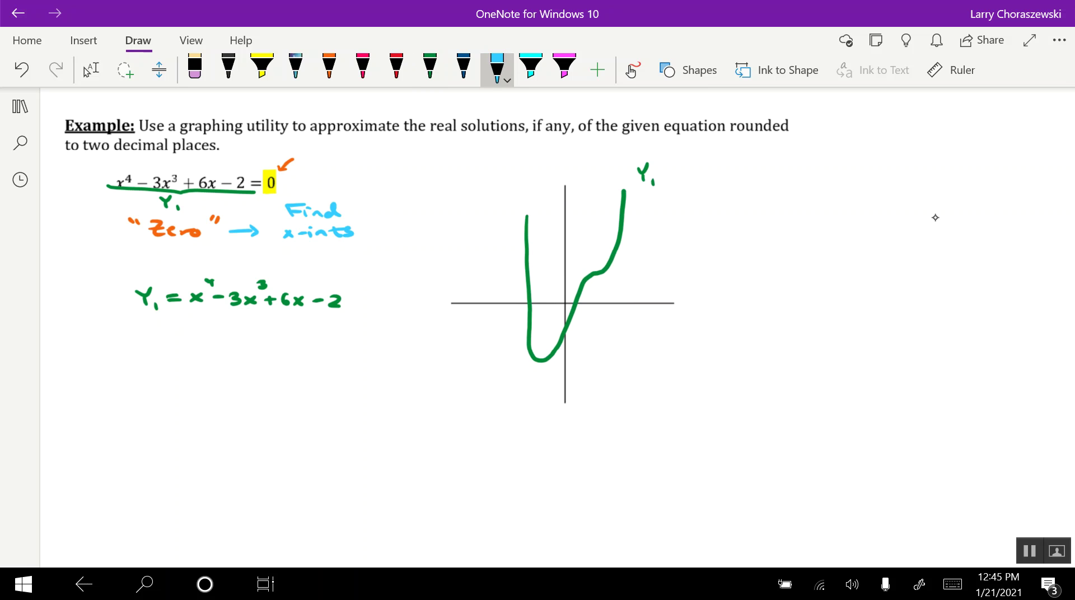
{"action": "left_click", "coordinate": [530, 302]}
{"action": "left_click", "coordinate": [575, 303]}
{"action": "left_click", "coordinate": [262, 67]}
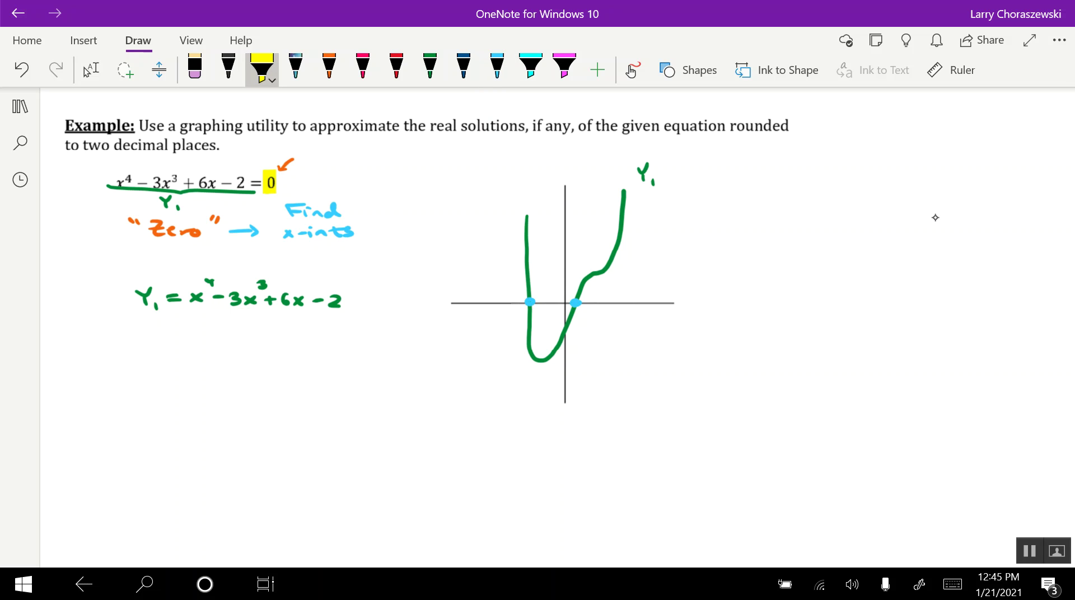
{"action": "mouse_move", "coordinate": [528, 290]}
{"action": "left_mouse_down"}
{"action": "mouse_move", "coordinate": [530, 312]}
{"action": "mouse_move", "coordinate": [537, 288]}
{"action": "left_mouse_up"}
{"action": "key", "text": "Escape"}
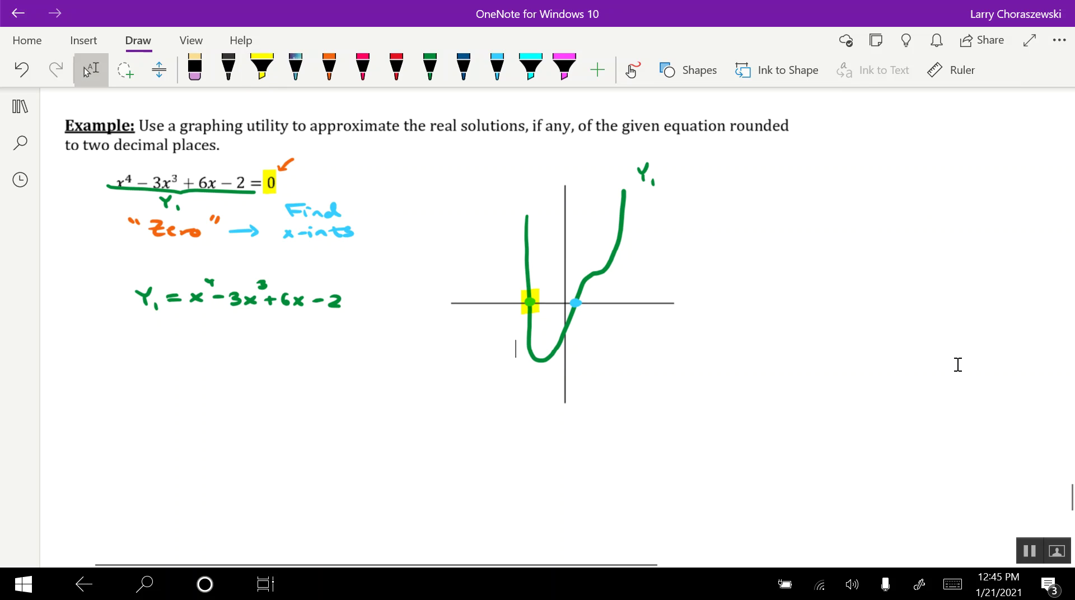
Switch to the calculator and start the 2:zero calculation from the CALC menu
{"action": "left_click", "coordinate": [274, 586]}
{"action": "left_click", "coordinate": [380, 77]}
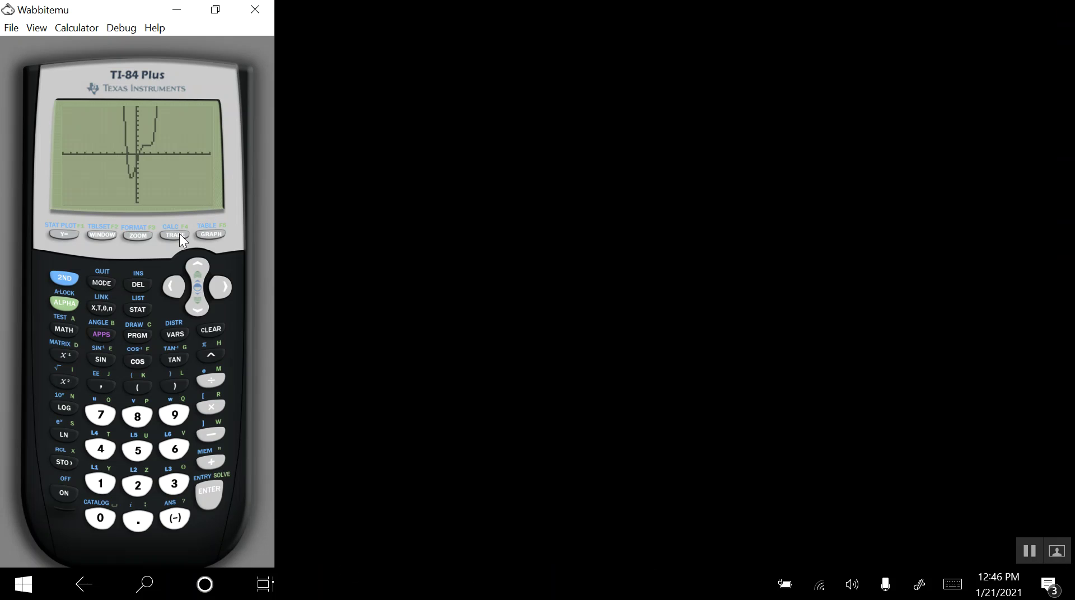
{"action": "left_click", "coordinate": [62, 277]}
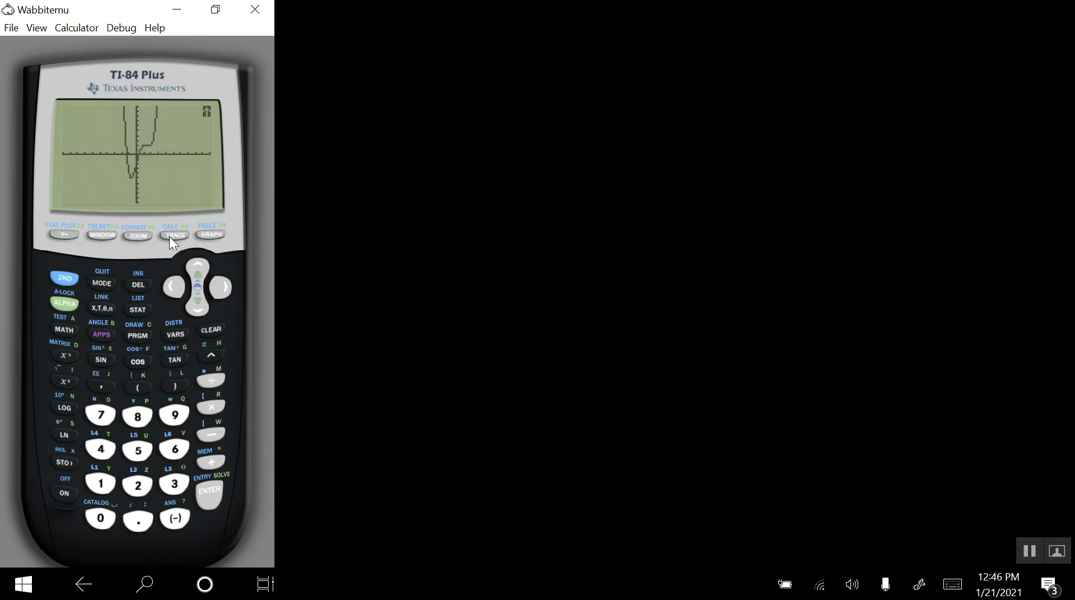
{"action": "left_click", "coordinate": [169, 236]}
{"action": "left_click", "coordinate": [202, 307]}
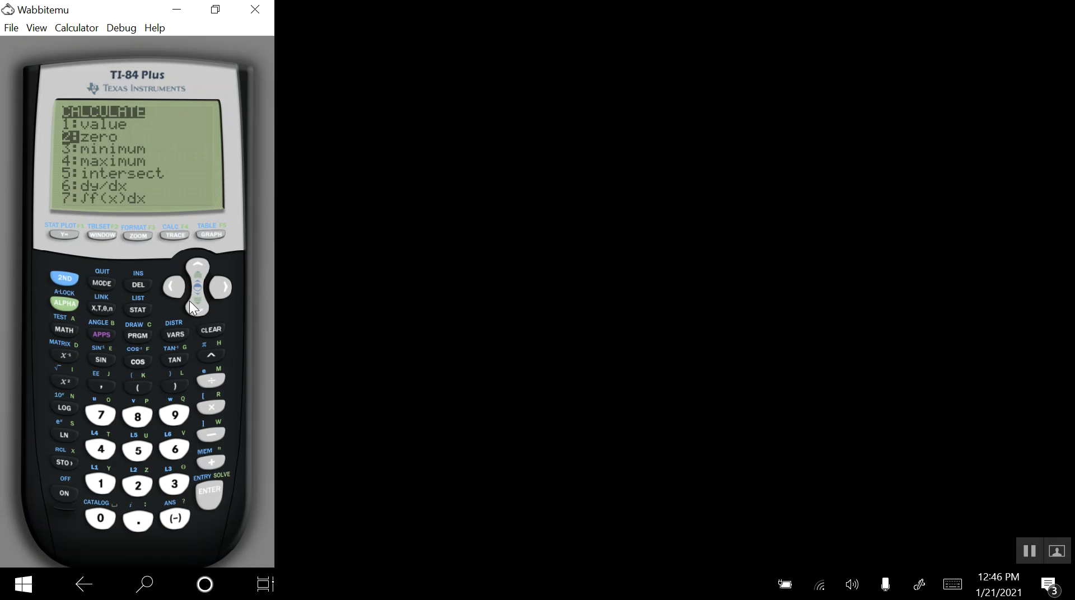
{"action": "left_click", "coordinate": [211, 492]}
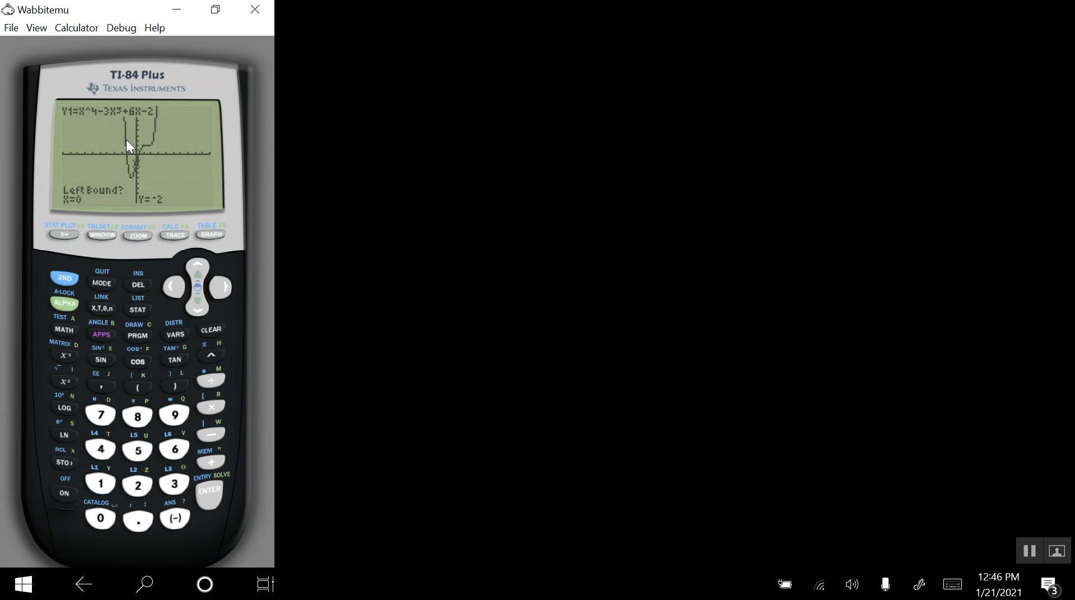
Set the left bound at x ≈ -1.49 and the right bound at x ≈ -1.06
{"action": "left_click", "coordinate": [173, 287]}
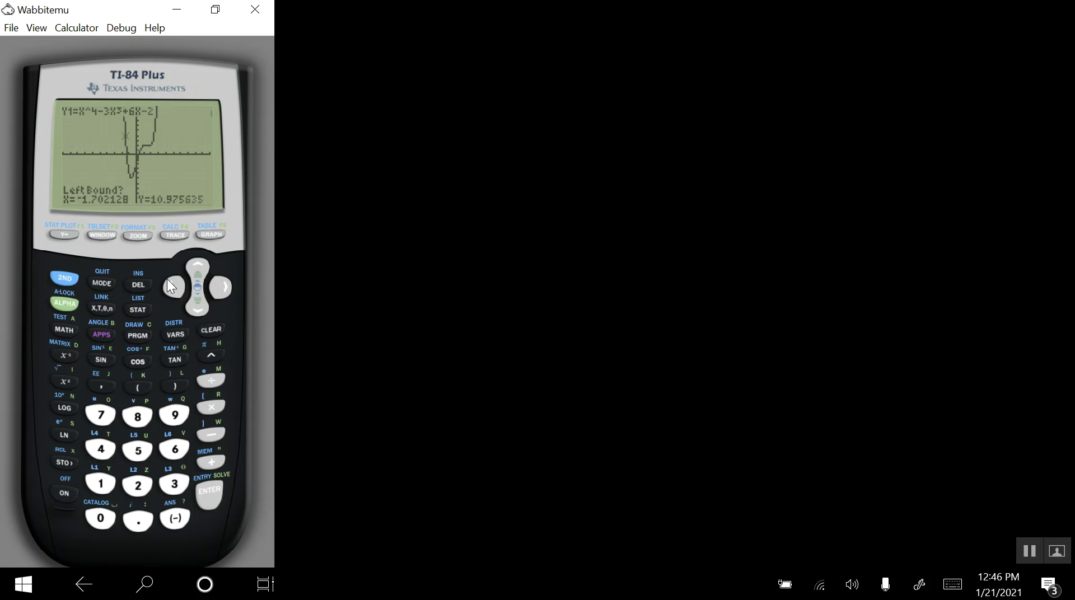
{"action": "left_click", "coordinate": [220, 290]}
{"action": "left_click", "coordinate": [212, 492]}
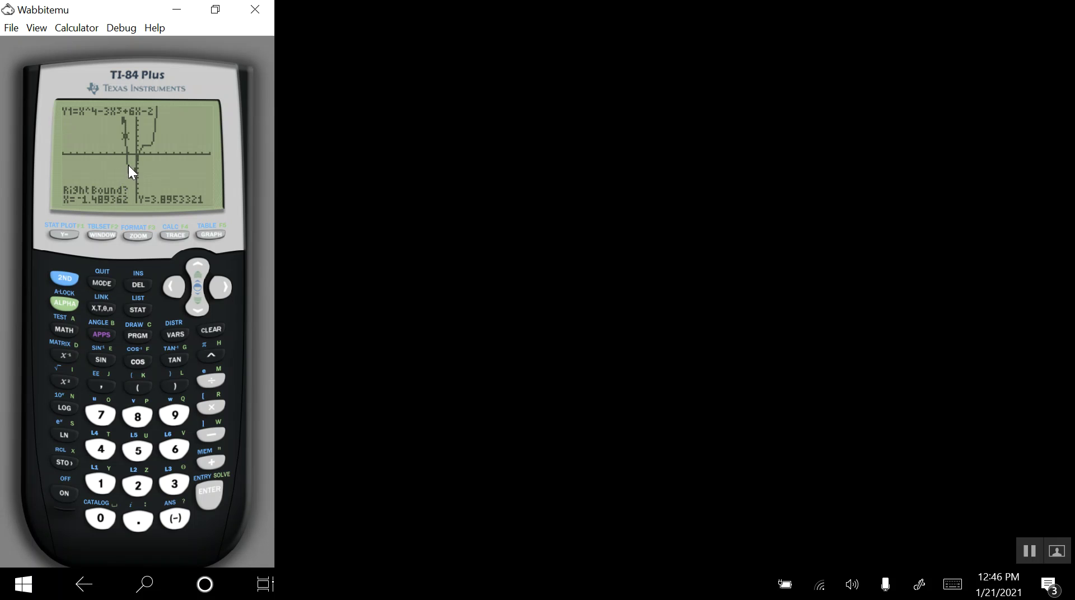
{"action": "left_click", "coordinate": [223, 282]}
{"action": "left_click", "coordinate": [223, 281]}
{"action": "left_click", "coordinate": [223, 281]}
{"action": "left_click", "coordinate": [223, 281]}
{"action": "left_click", "coordinate": [208, 493]}
Place the guess near the intercept to get the zero X = -1.319159
{"action": "left_click", "coordinate": [177, 287]}
{"action": "left_click", "coordinate": [176, 287]}
{"action": "left_click", "coordinate": [219, 287]}
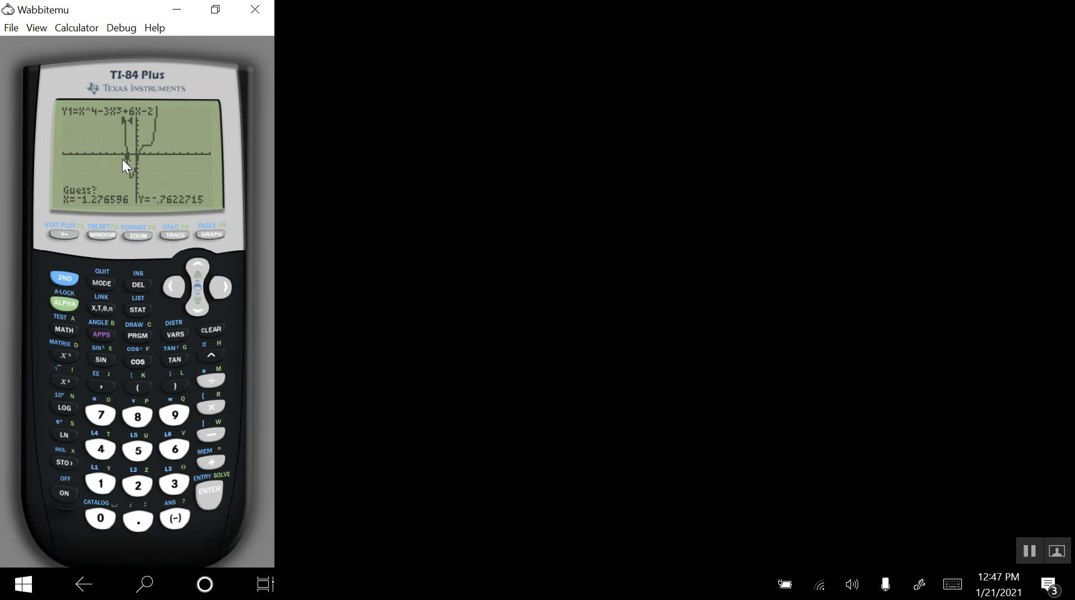
{"action": "left_click", "coordinate": [209, 493]}
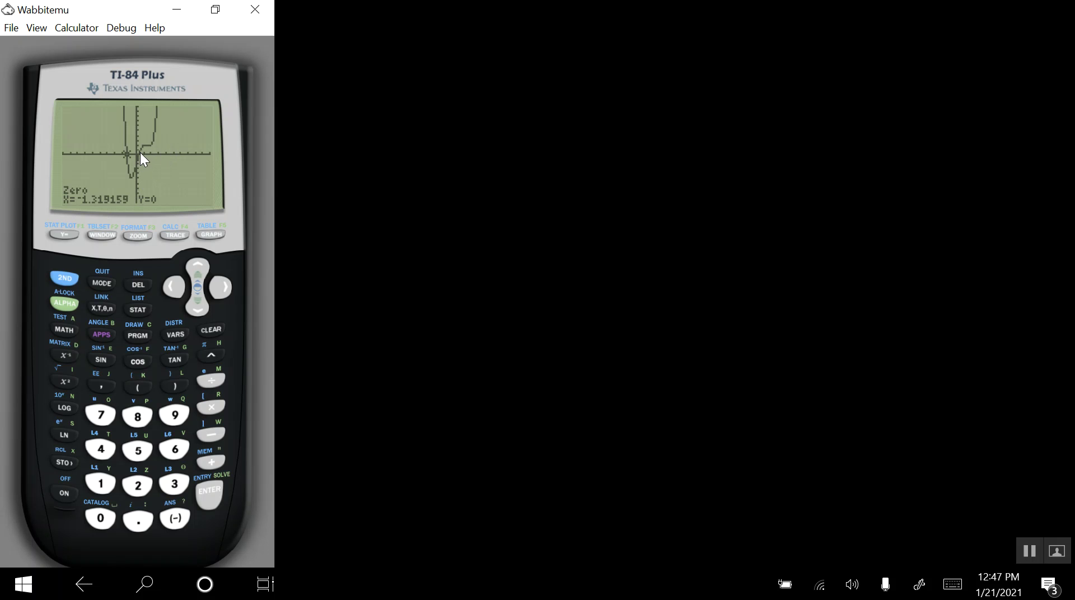
Start another 2:zero calculation from the CALC menu for the second intercept
{"action": "left_click", "coordinate": [65, 278]}
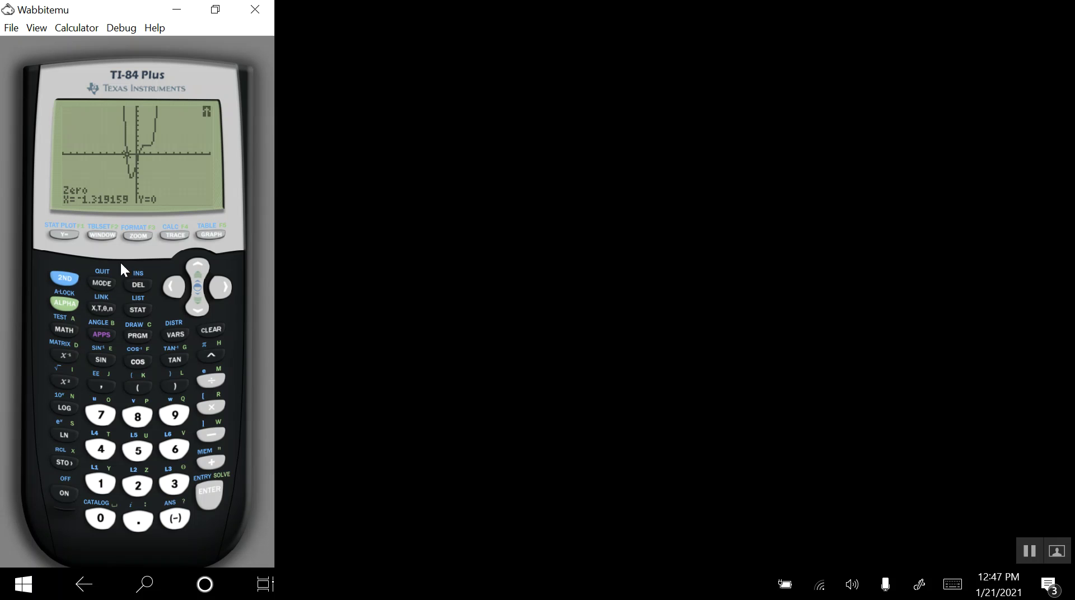
{"action": "left_click", "coordinate": [170, 236]}
{"action": "left_click", "coordinate": [196, 308]}
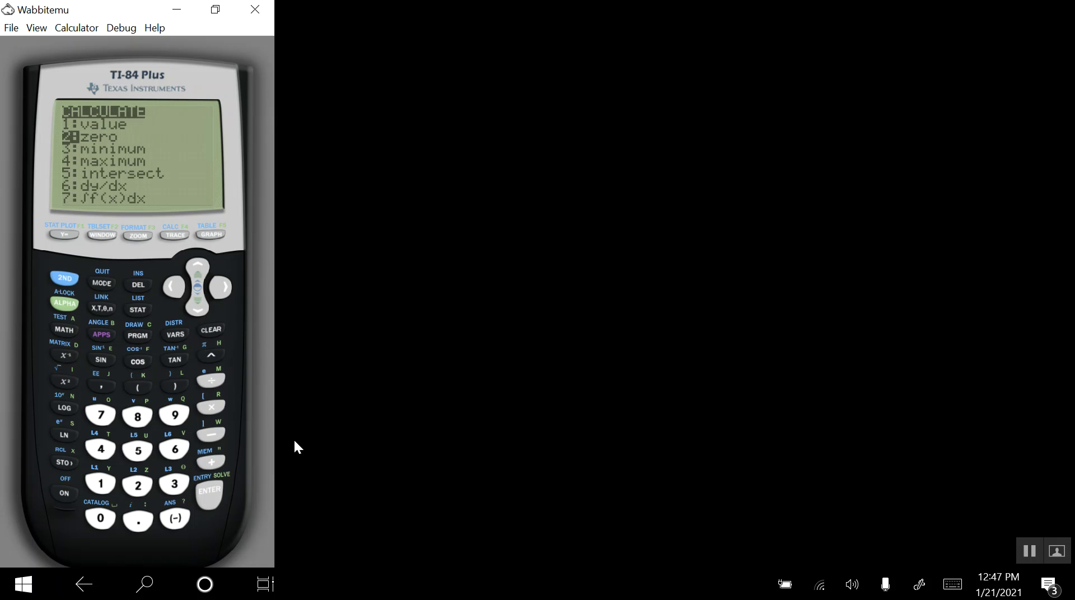
{"action": "left_click", "coordinate": [209, 498]}
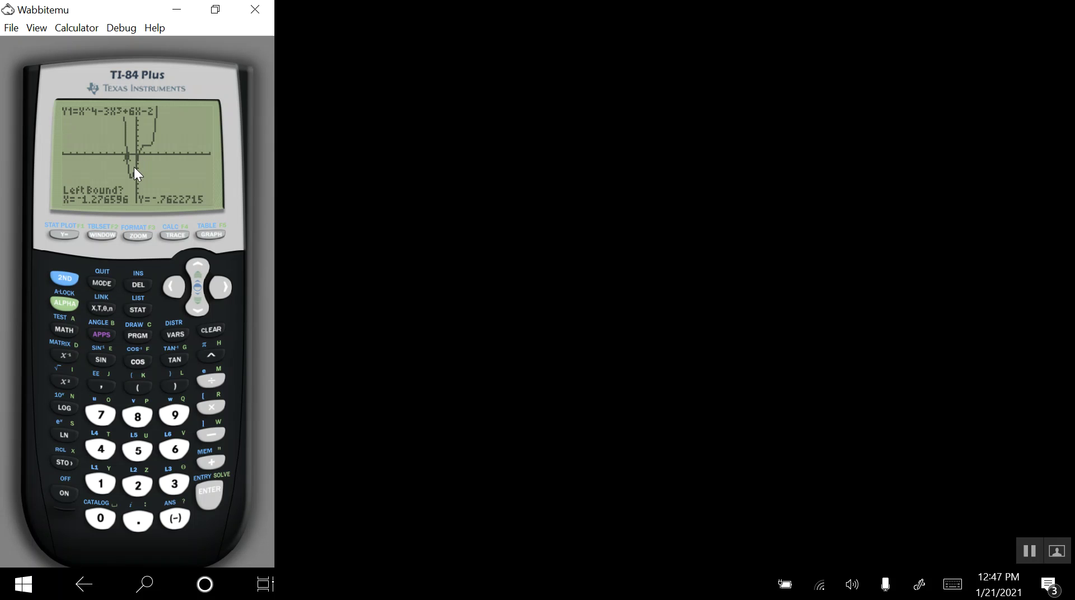
Set the left bound before the second intercept and the right bound at x ≈ 0.85
{"action": "left_click", "coordinate": [220, 287]}
{"action": "left_click", "coordinate": [206, 496]}
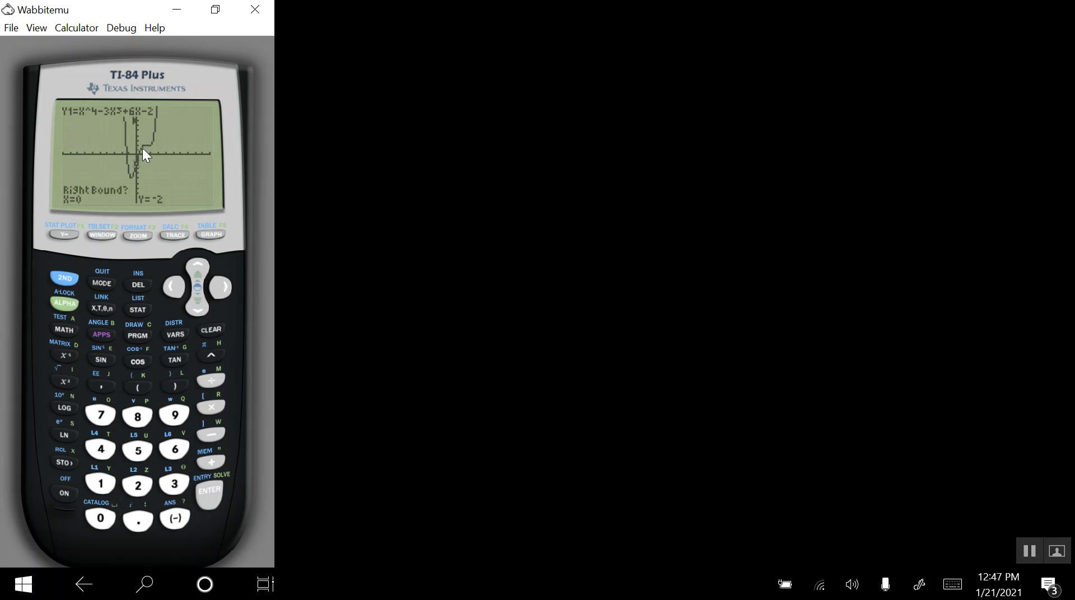
{"action": "left_click", "coordinate": [218, 288]}
{"action": "left_click", "coordinate": [220, 288]}
{"action": "left_click", "coordinate": [223, 284]}
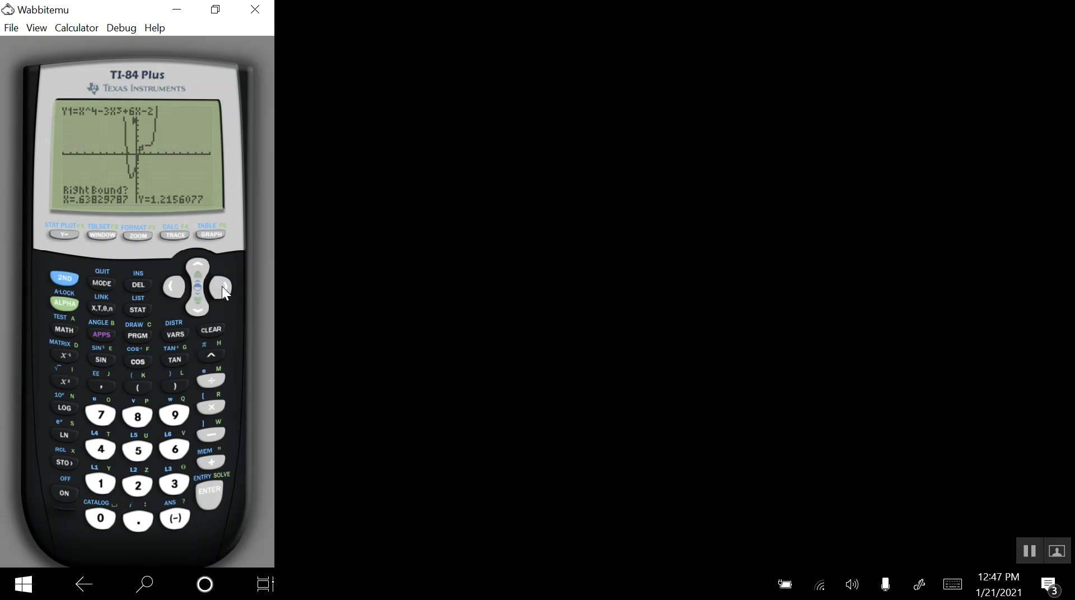
{"action": "left_click", "coordinate": [221, 286]}
{"action": "left_click", "coordinate": [210, 491]}
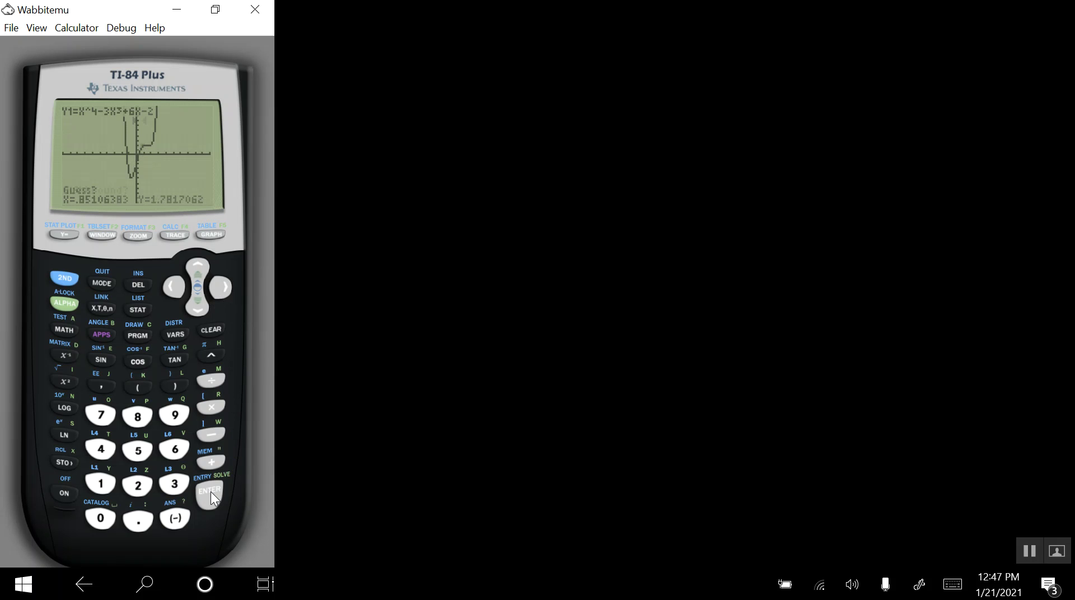
Accept a guess near the intercept to get the zero X = .35269013
{"action": "left_click", "coordinate": [177, 280]}
{"action": "left_click", "coordinate": [178, 285]}
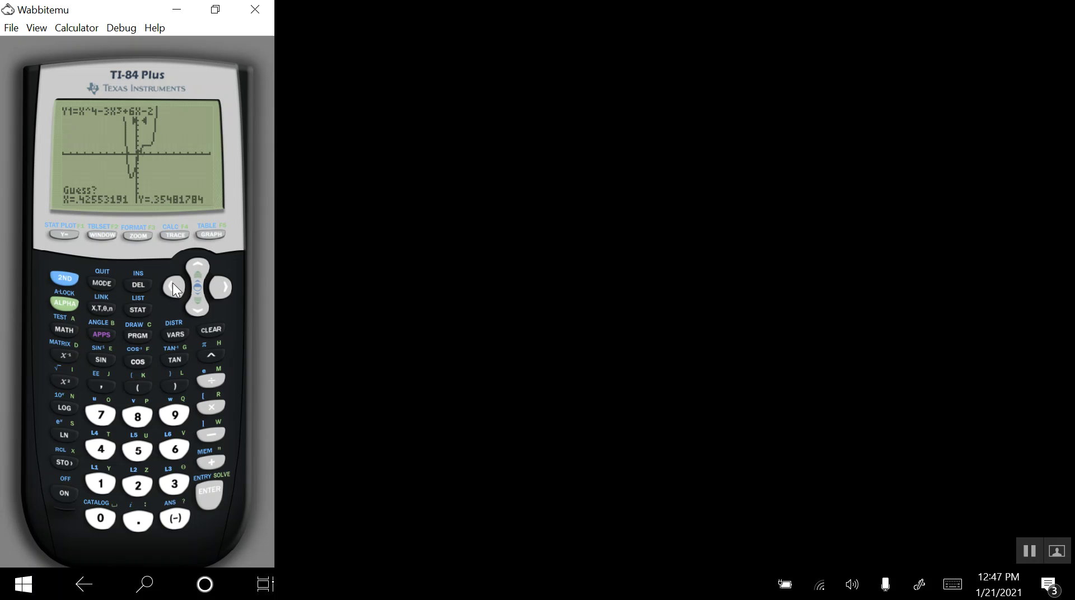
{"action": "left_click", "coordinate": [203, 495]}
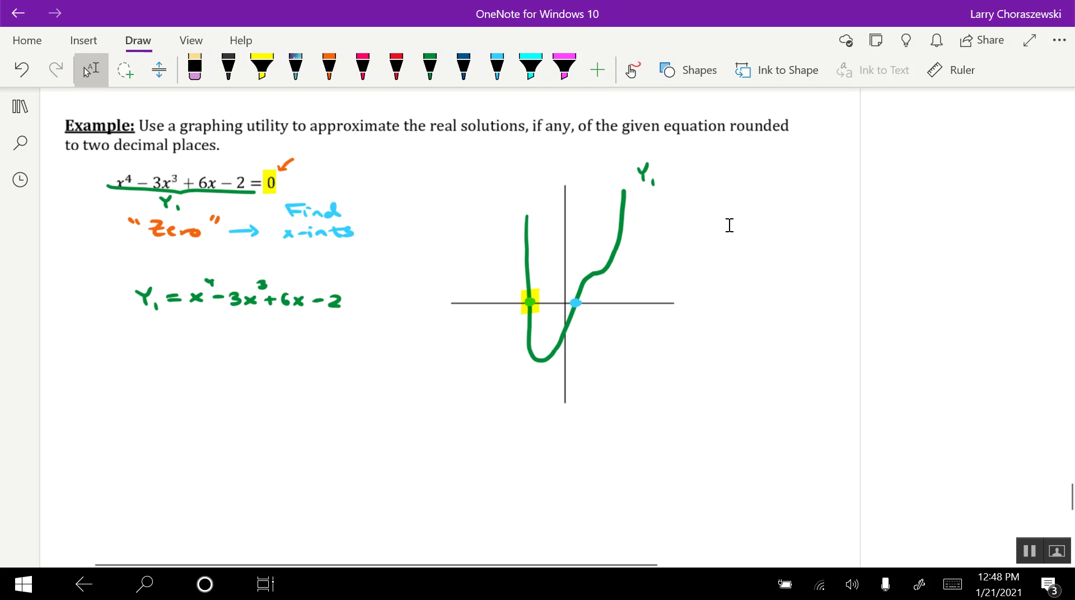
Label the left intercept (-1.32,0) with a light-blue arrow
{"action": "left_click", "coordinate": [497, 67]}
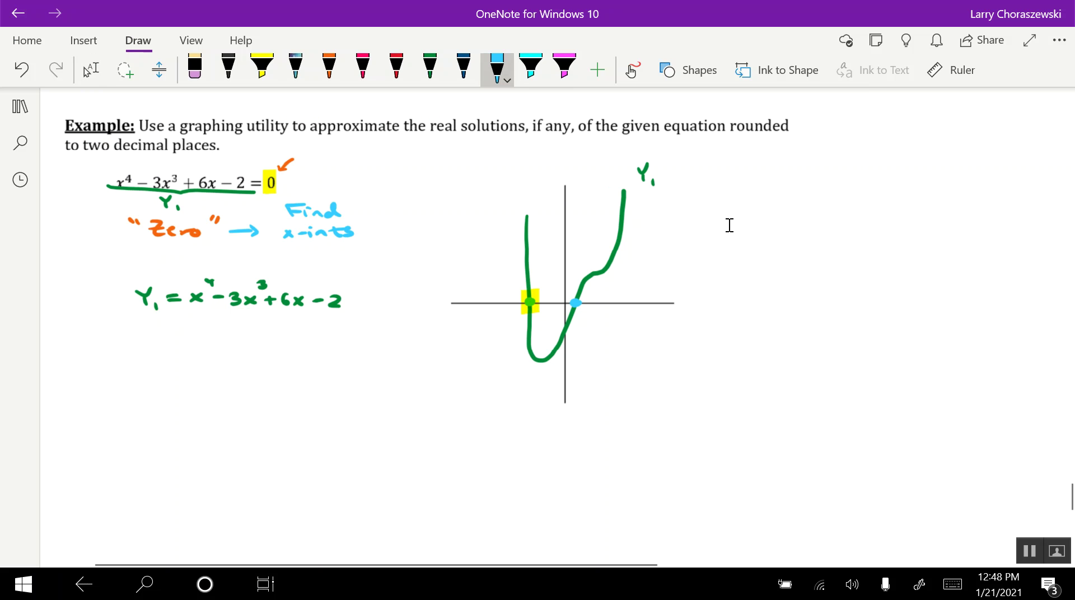
{"action": "left_click_drag", "start_coordinate": [495, 280], "coordinate": [527, 300]}
{"action": "mouse_move", "coordinate": [449, 251]}
{"action": "left_mouse_down"}
{"action": "mouse_move", "coordinate": [446, 265]}
{"action": "mouse_move", "coordinate": [467, 263]}
{"action": "left_mouse_up"}
{"action": "left_click_drag", "start_coordinate": [475, 252], "coordinate": [497, 267]}
{"action": "left_click_drag", "start_coordinate": [510, 252], "coordinate": [518, 264]}
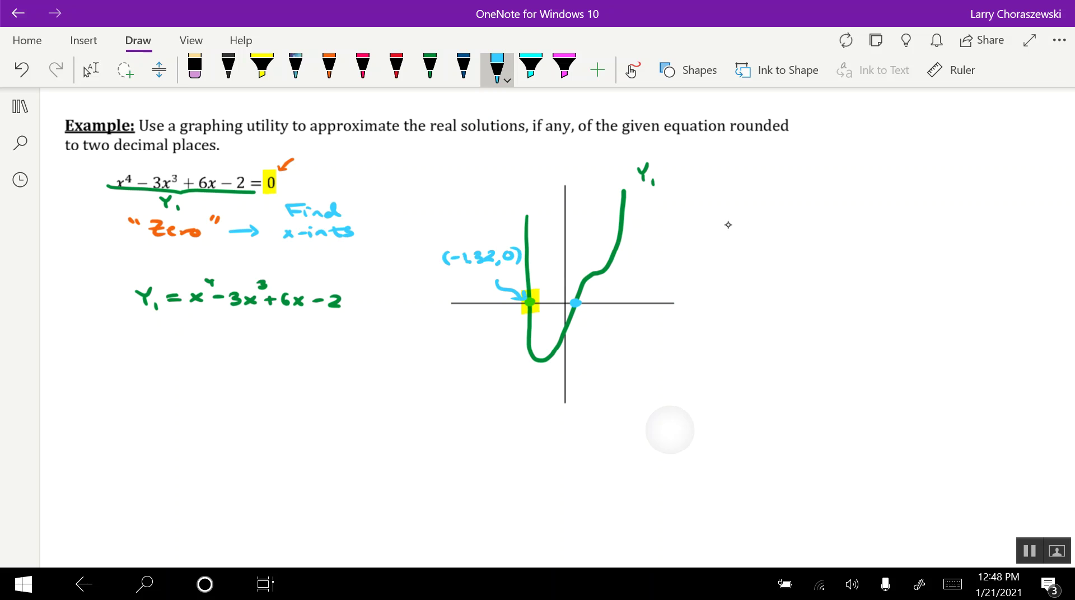
Label the right intercept (0.35, 0) with an arrow and underline "real solutions"
{"action": "left_click_drag", "start_coordinate": [616, 286], "coordinate": [592, 295]}
{"action": "mouse_move", "coordinate": [598, 288]}
{"action": "left_mouse_down"}
{"action": "mouse_move", "coordinate": [591, 296]}
{"action": "mouse_move", "coordinate": [649, 270]}
{"action": "mouse_move", "coordinate": [660, 279]}
{"action": "left_mouse_up"}
{"action": "left_click_drag", "start_coordinate": [664, 269], "coordinate": [665, 280]}
{"action": "left_click_drag", "start_coordinate": [688, 267], "coordinate": [676, 278]}
{"action": "mouse_move", "coordinate": [693, 276]}
{"action": "left_mouse_down"}
{"action": "mouse_move", "coordinate": [707, 271]}
{"action": "mouse_move", "coordinate": [717, 286]}
{"action": "left_mouse_up"}
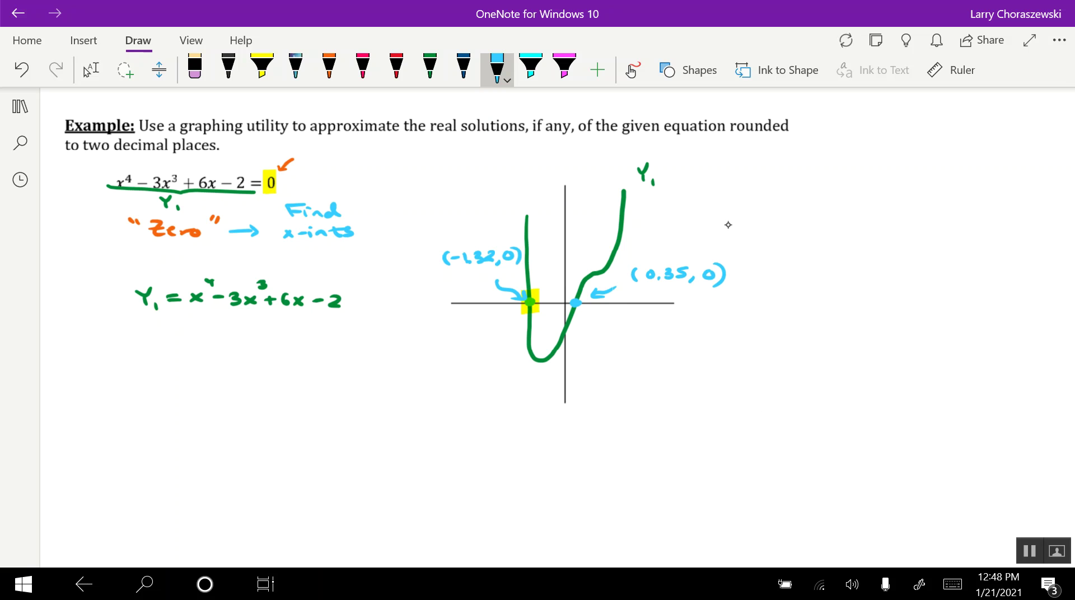
{"action": "left_click_drag", "start_coordinate": [431, 134], "coordinate": [529, 134]}
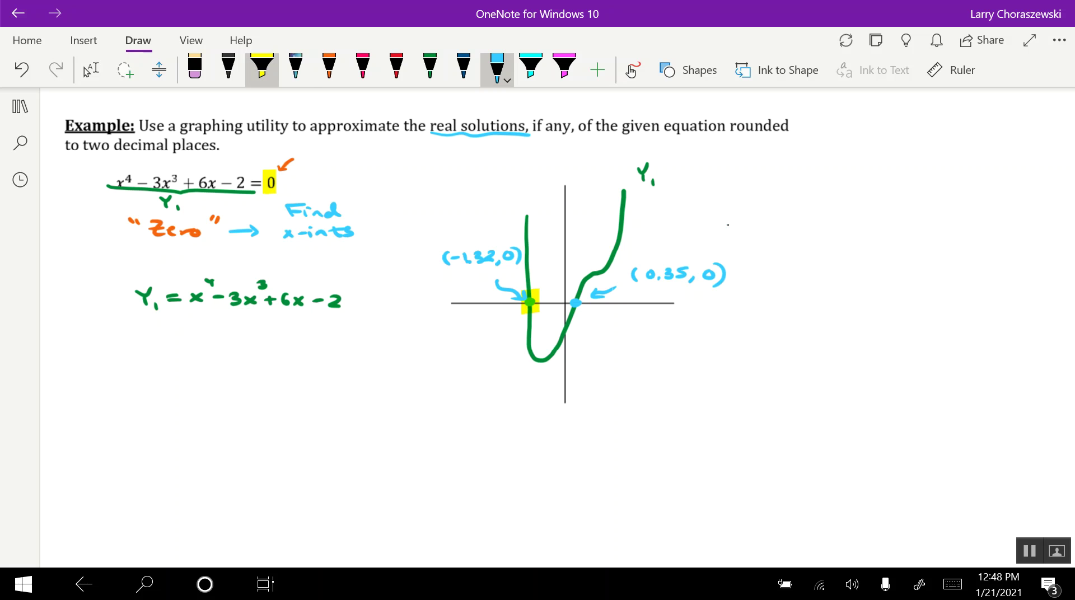
Highlight -1.32 and 0.35 in the intercept labels in yellow
{"action": "left_click", "coordinate": [262, 67]}
{"action": "left_click_drag", "start_coordinate": [448, 258], "coordinate": [497, 255]}
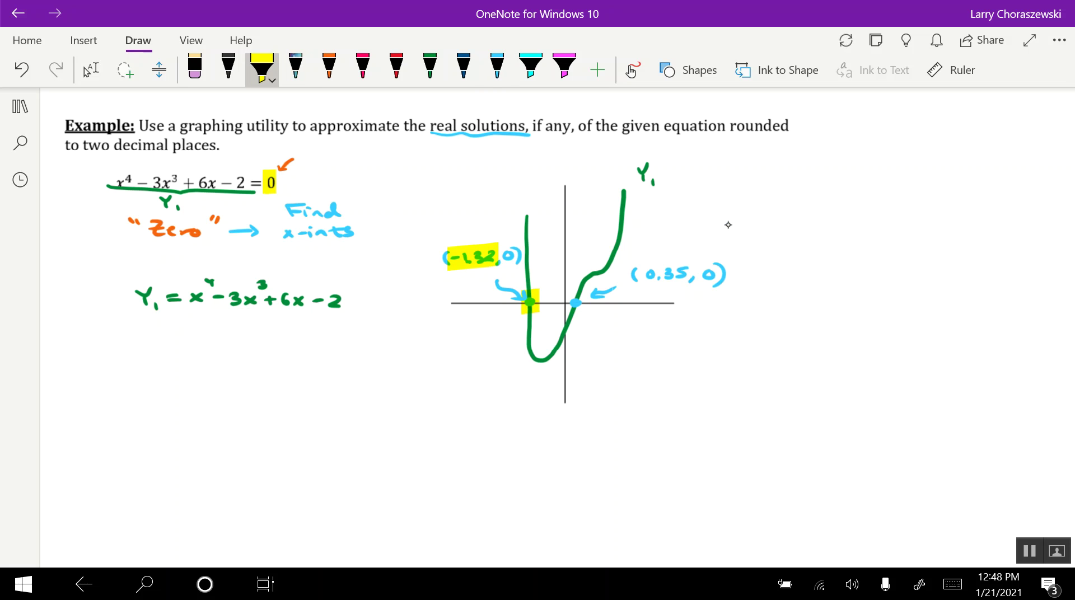
{"action": "left_click_drag", "start_coordinate": [642, 274], "coordinate": [694, 271]}
Write the answer x ≈ -1.32, 0.35 below the graph in light blue and circle it
{"action": "left_click", "coordinate": [497, 67]}
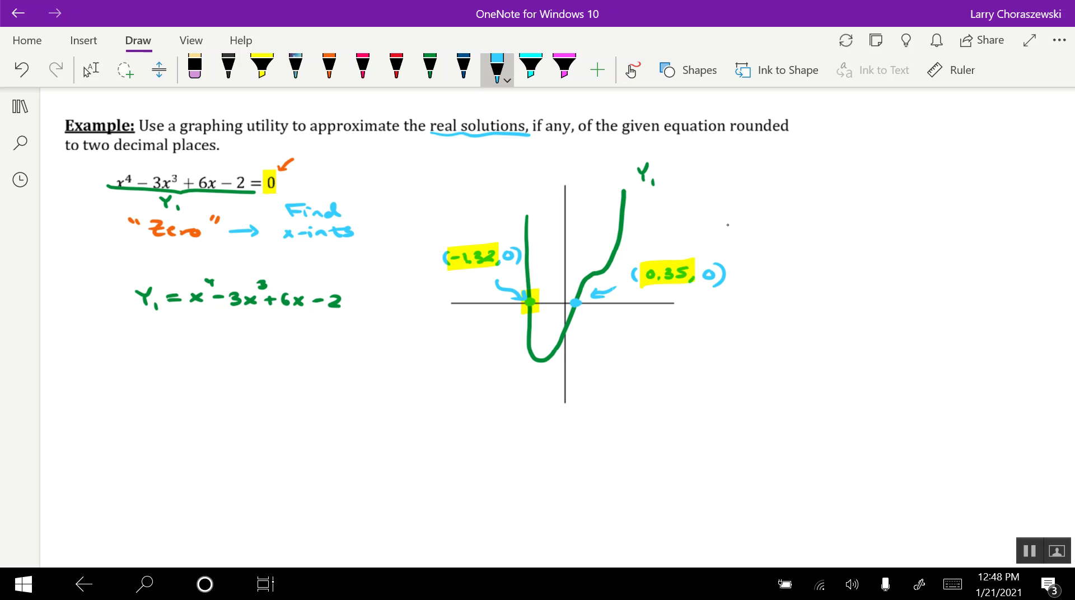
{"action": "mouse_move", "coordinate": [471, 423]}
{"action": "left_mouse_down"}
{"action": "mouse_move", "coordinate": [480, 432]}
{"action": "mouse_move", "coordinate": [470, 433]}
{"action": "mouse_move", "coordinate": [504, 423]}
{"action": "left_mouse_up"}
{"action": "left_click_drag", "start_coordinate": [490, 432], "coordinate": [586, 435]}
{"action": "left_click", "coordinate": [549, 435]}
{"action": "mouse_move", "coordinate": [597, 434]}
{"action": "left_mouse_down"}
{"action": "mouse_move", "coordinate": [621, 424]}
{"action": "mouse_move", "coordinate": [649, 436]}
{"action": "left_mouse_up"}
{"action": "left_click", "coordinate": [627, 433]}
{"action": "mouse_move", "coordinate": [486, 413]}
{"action": "left_mouse_down"}
{"action": "mouse_move", "coordinate": [455, 433]}
{"action": "mouse_move", "coordinate": [644, 451]}
{"action": "mouse_move", "coordinate": [621, 412]}
{"action": "mouse_move", "coordinate": [486, 413]}
{"action": "left_mouse_up"}
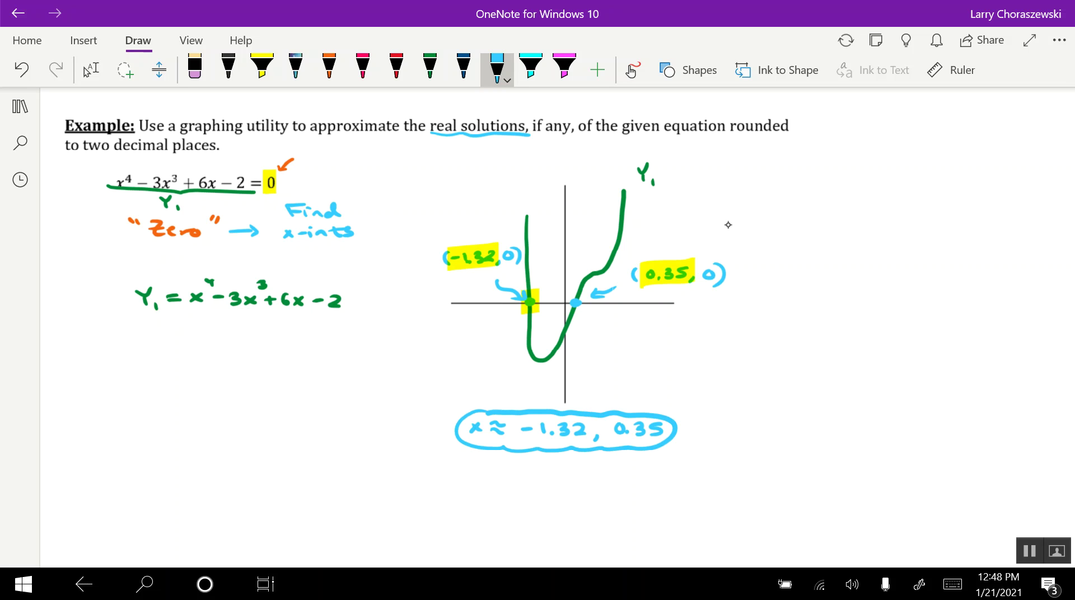